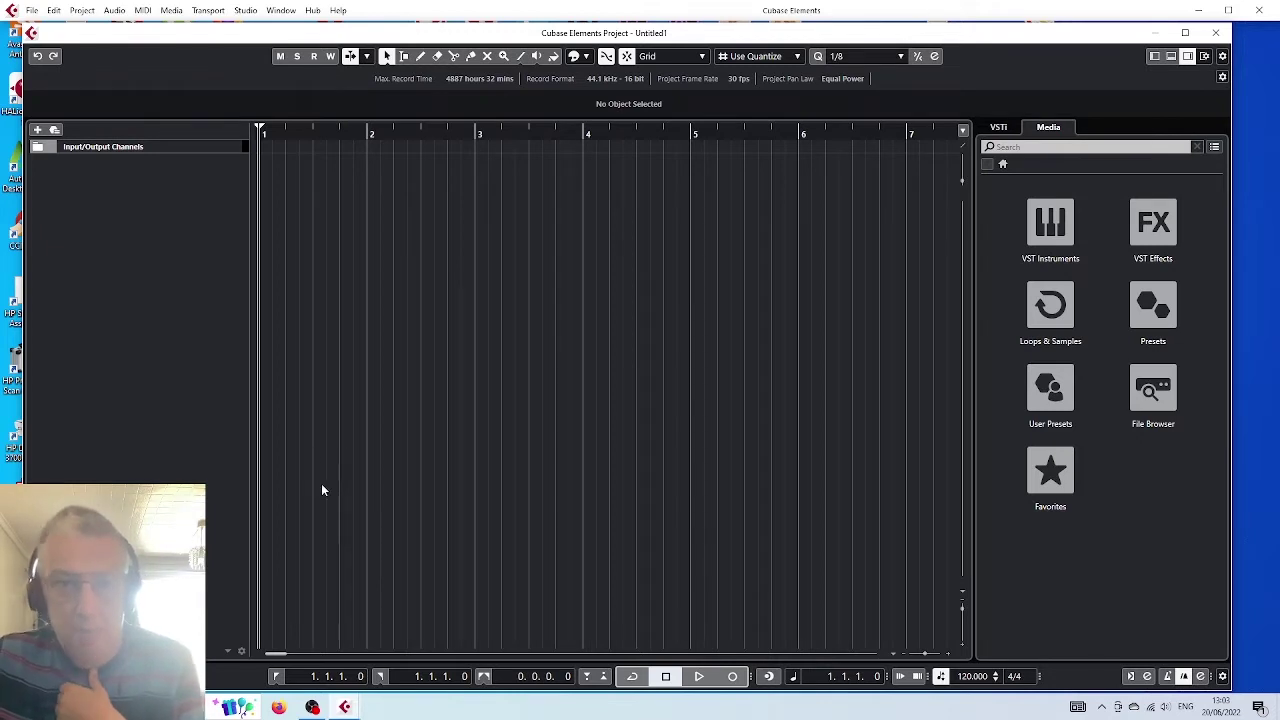
right_click(119, 195)
left_click(150, 212)
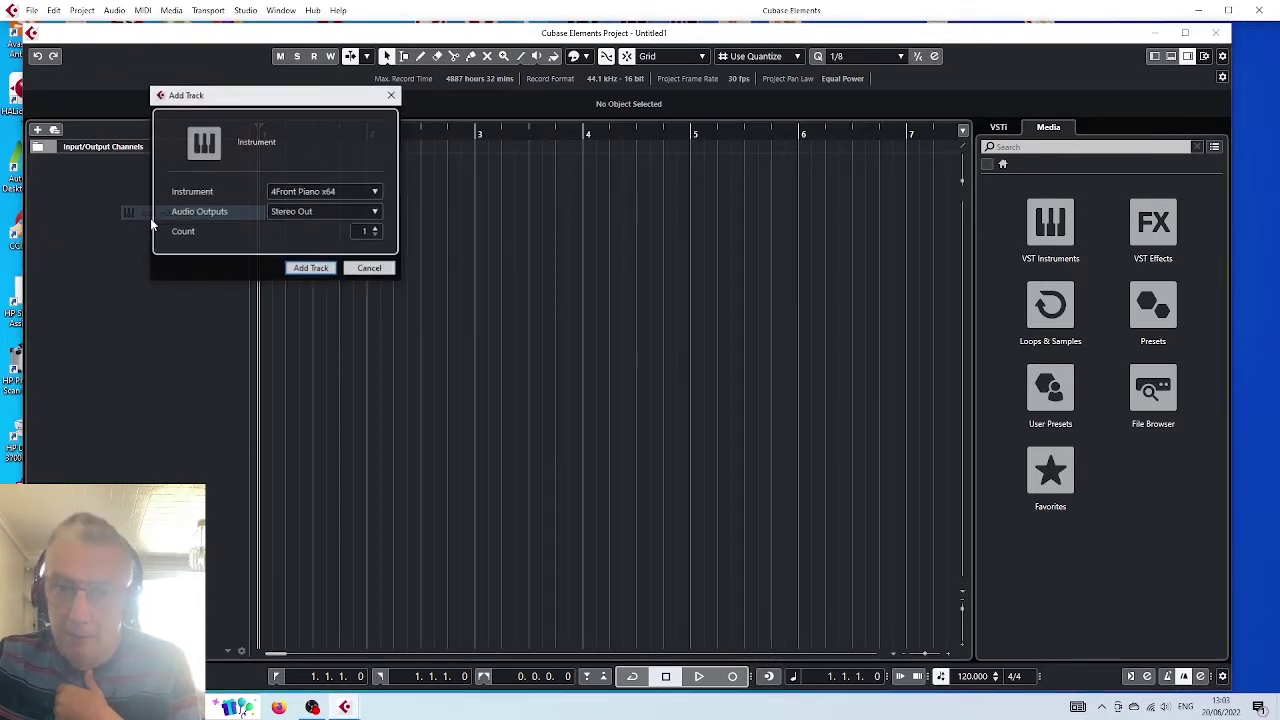
left_click(310, 268)
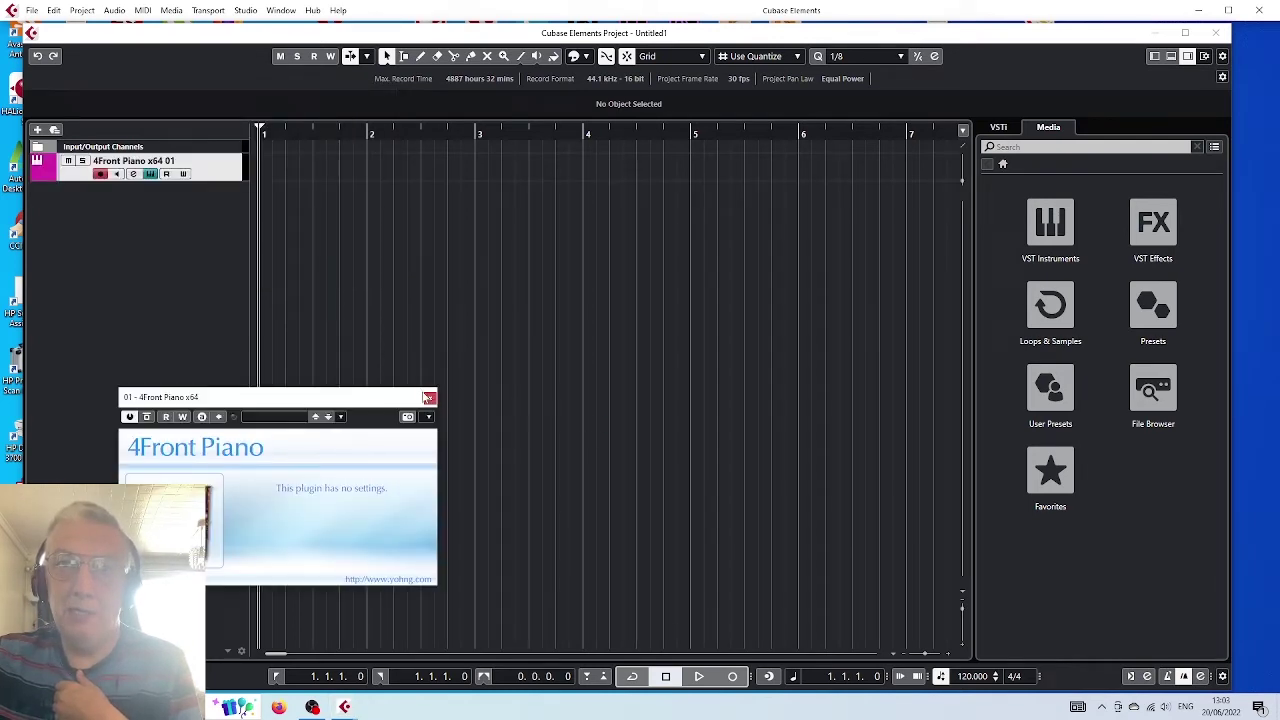
left_click(429, 399)
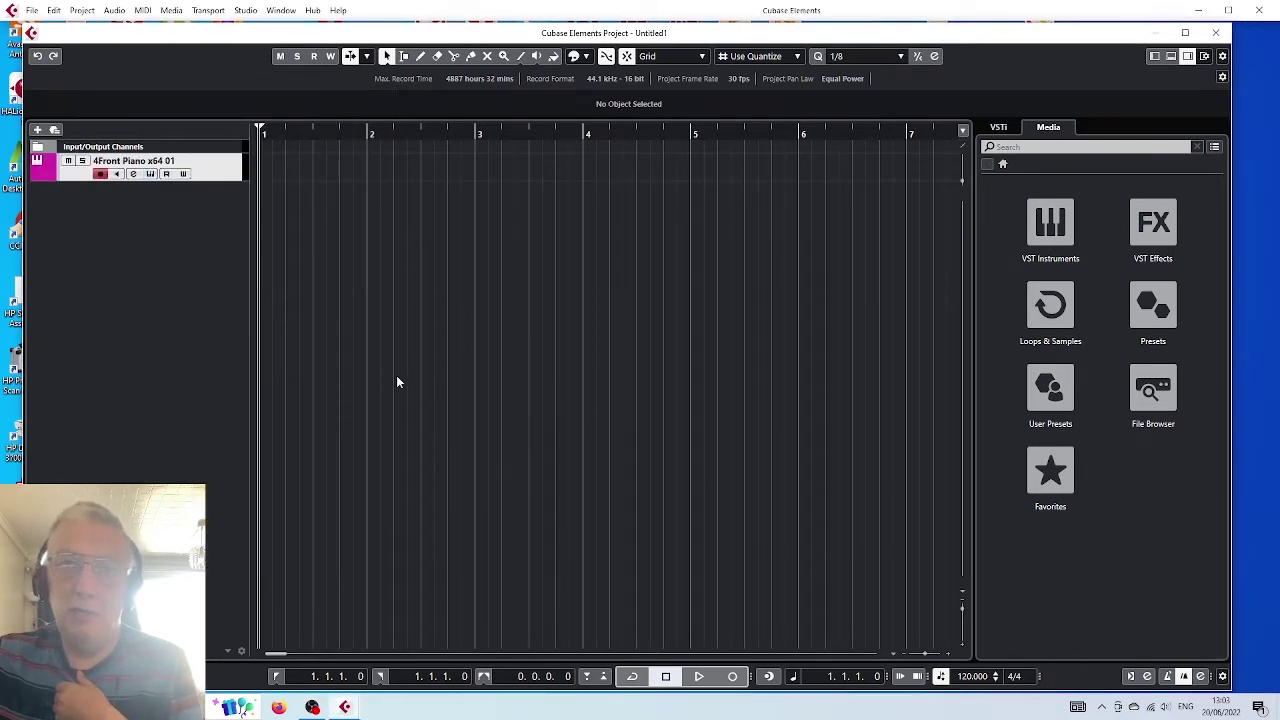
right_click(222, 177)
left_click(285, 228)
Step: Add an instrument track using the Emvoice One synth and reposition its plug-in window
right_click(153, 185)
left_click(172, 206)
left_click(288, 193)
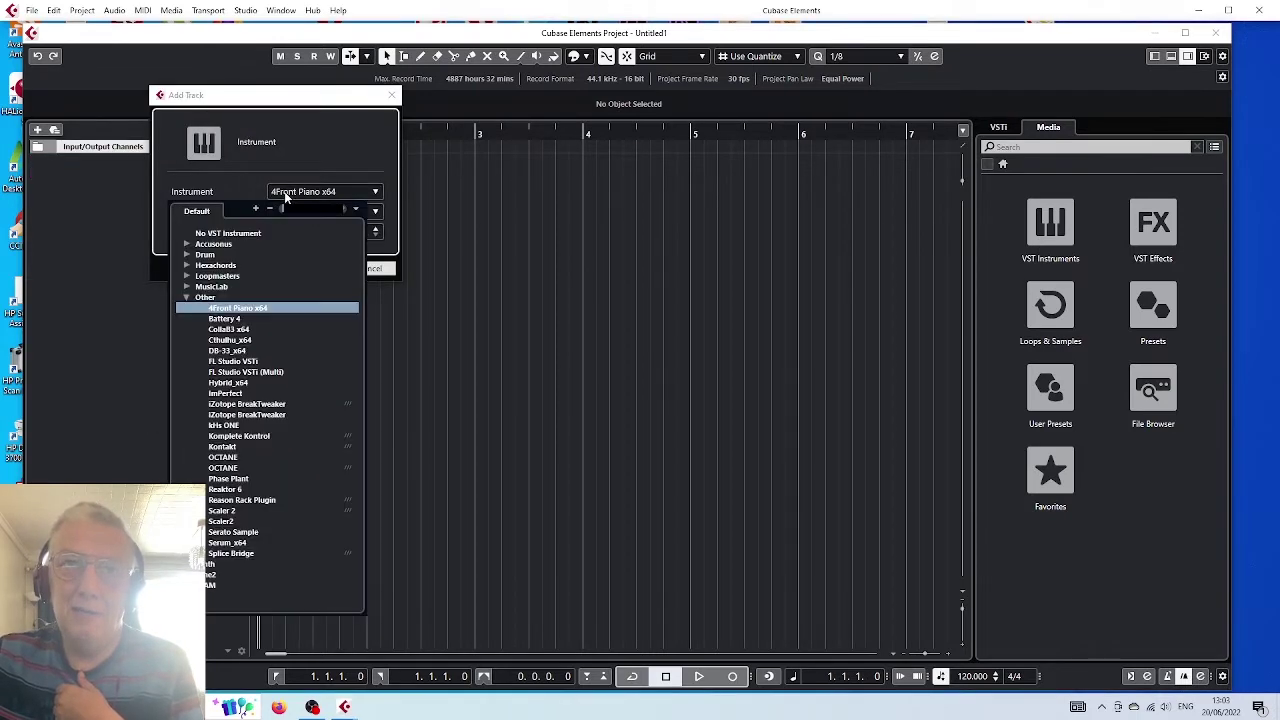
left_click(187, 297)
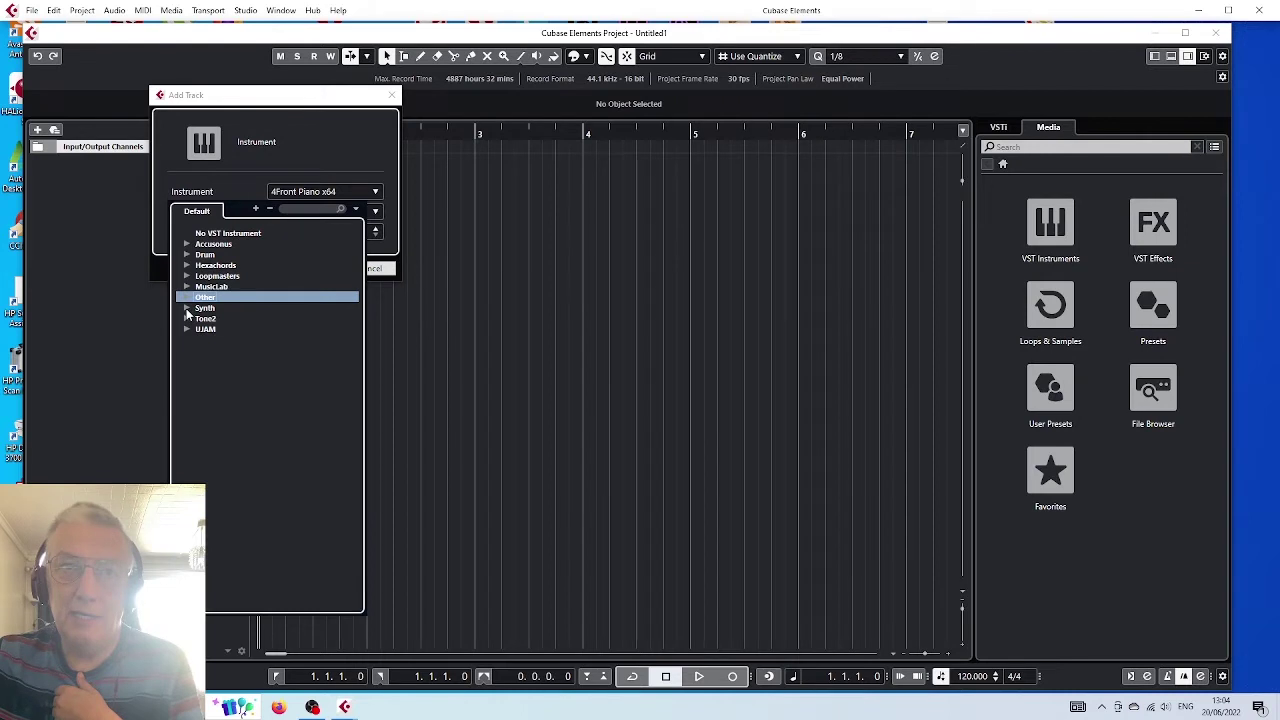
left_click(187, 309)
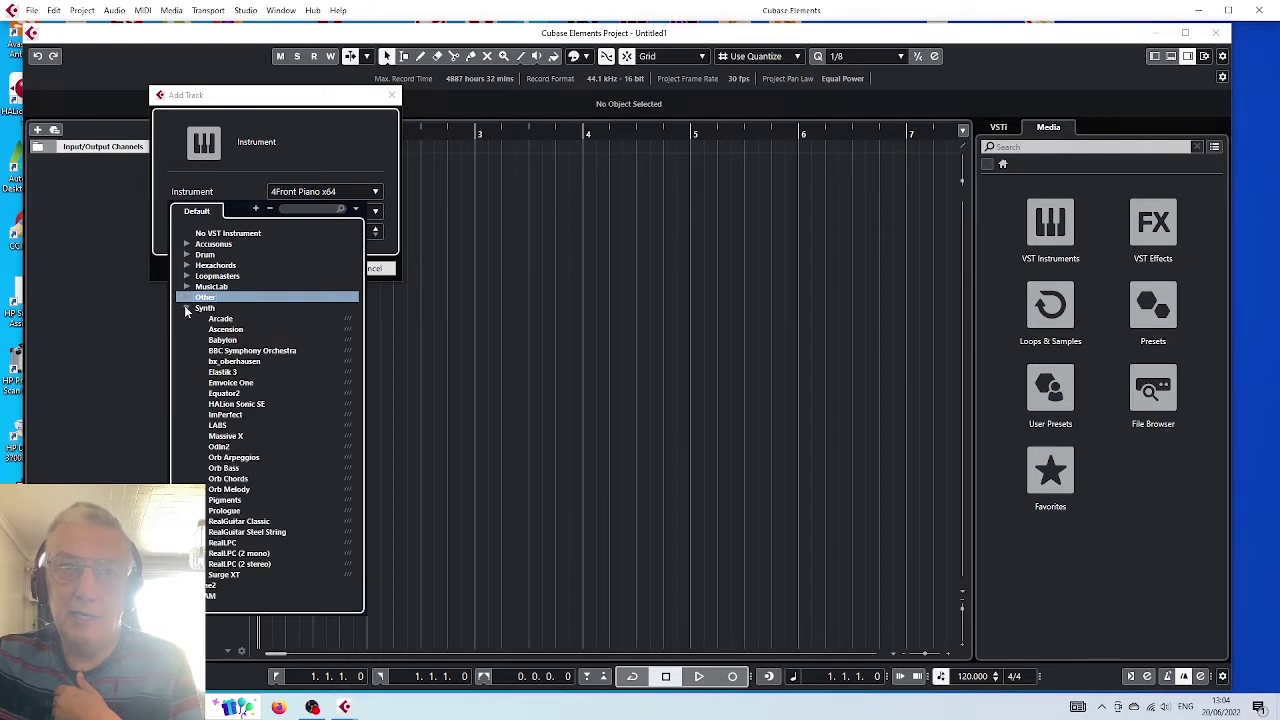
left_click(220, 383)
key("Return")
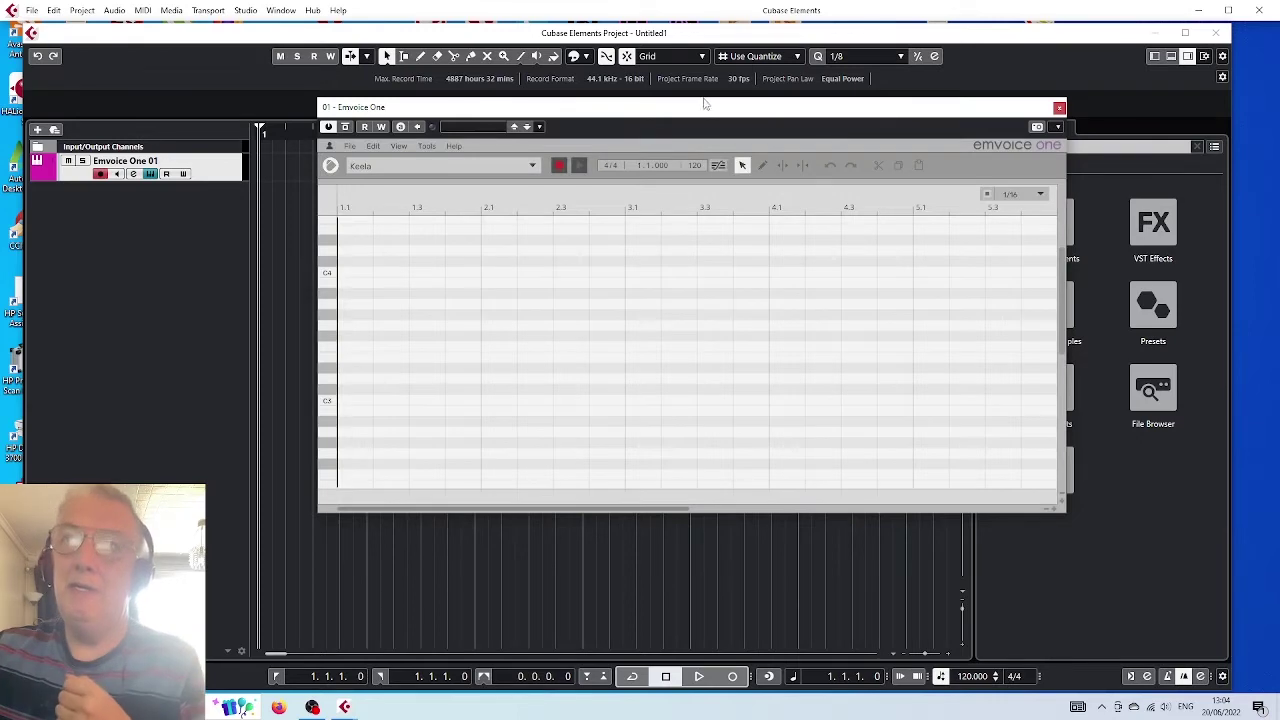
left_click_drag(700, 107, 694, 140)
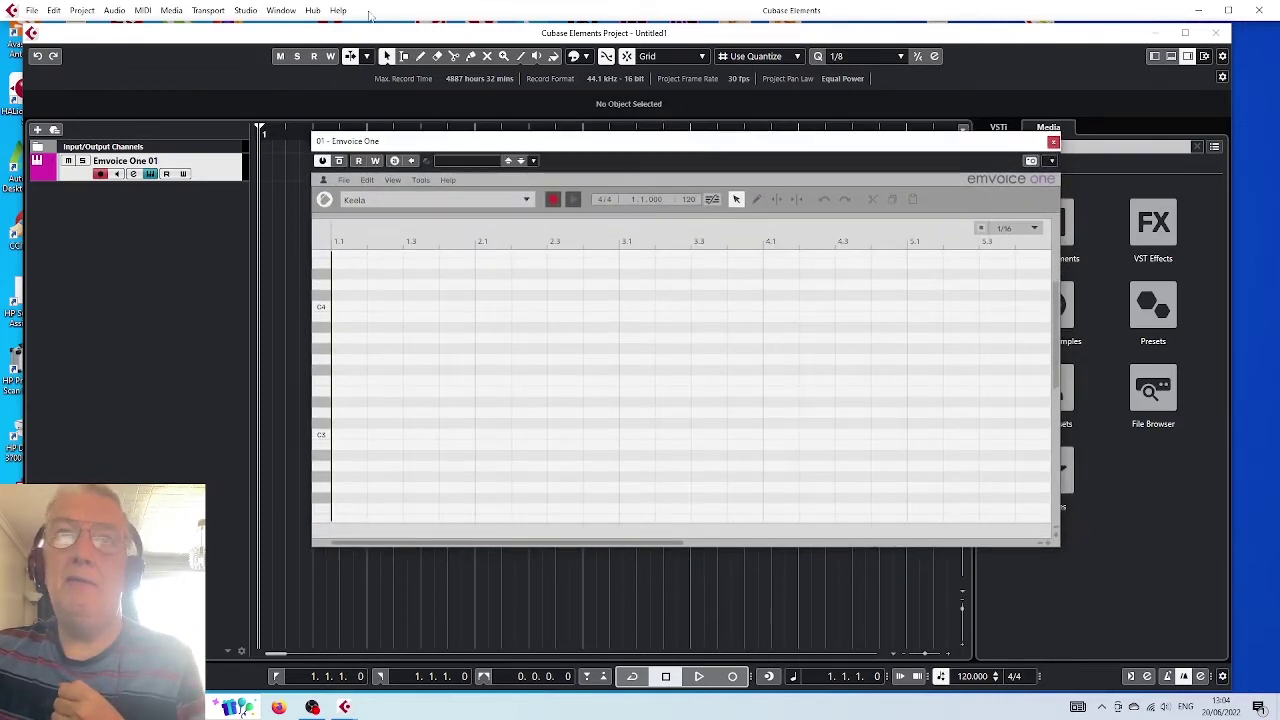
Step: Check the audio system and ASIO driver settings in Studio Setup and close it
left_click(254, 12)
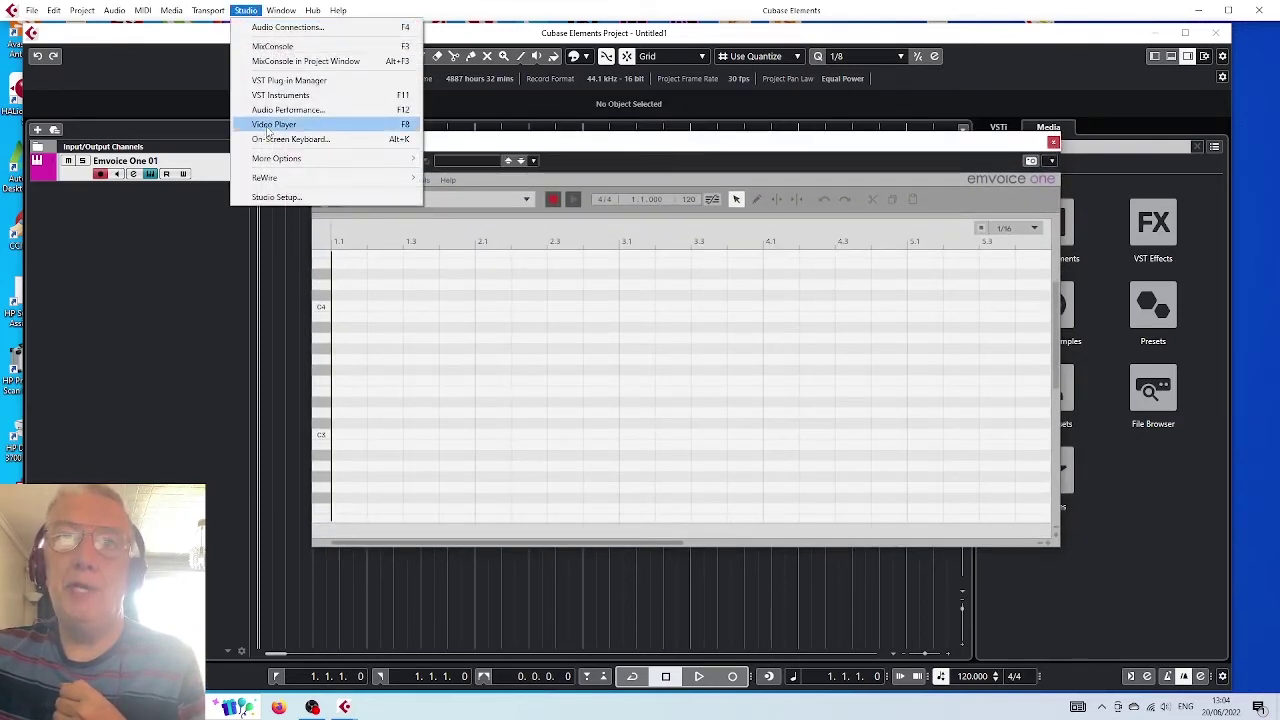
left_click(279, 193)
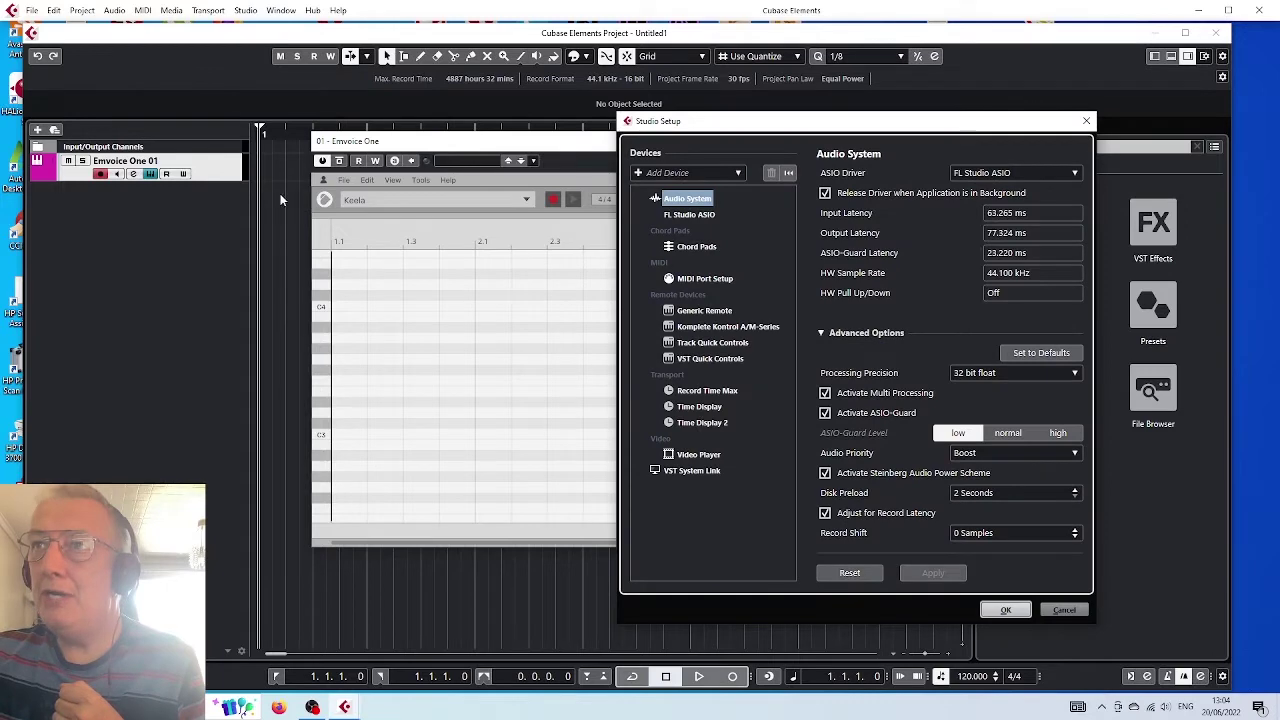
left_click(1006, 611)
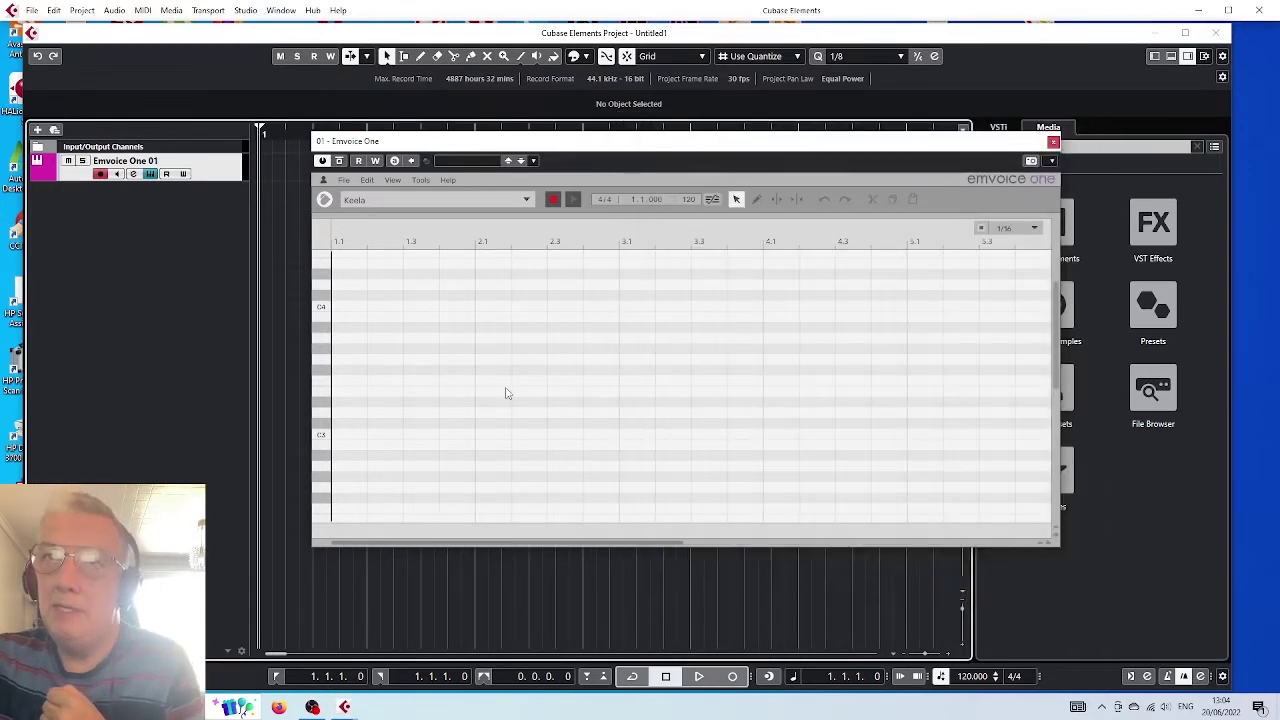
Step: Arm recording in Emvoice One and record nine notes rising from C3 and descending back, starting at bar 2
left_click_drag(524, 148, 514, 158)
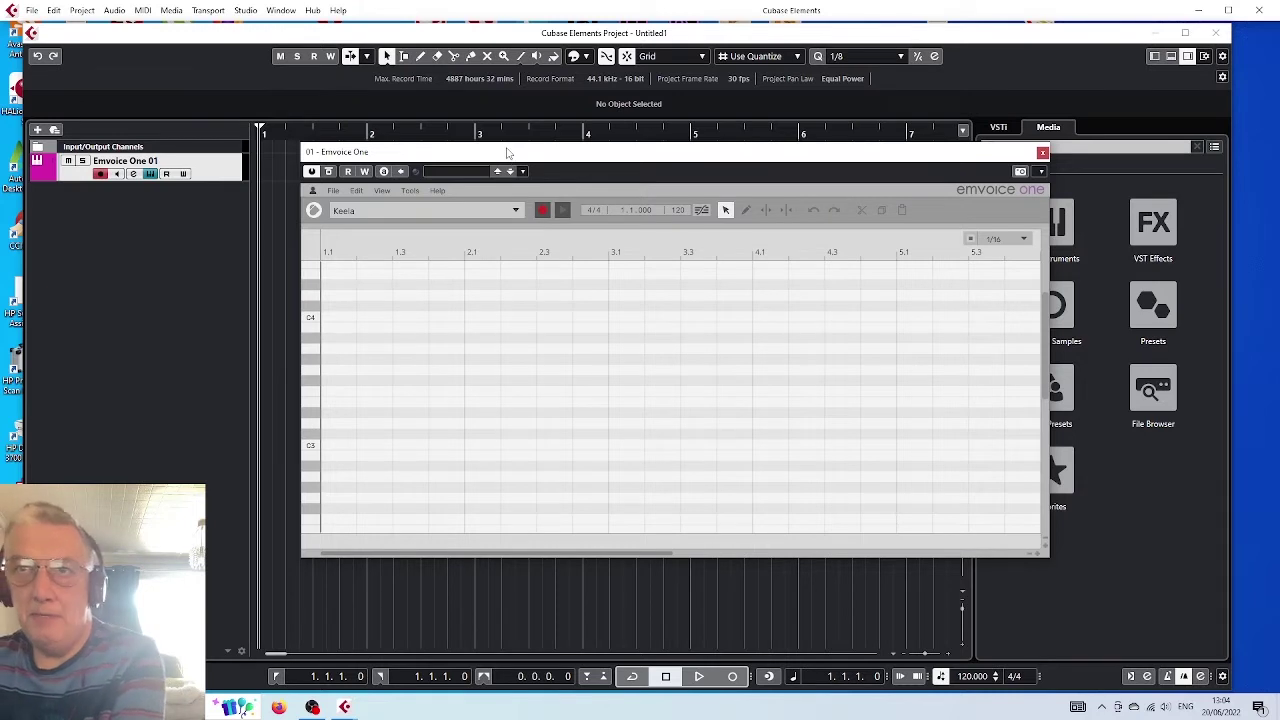
left_click(543, 212)
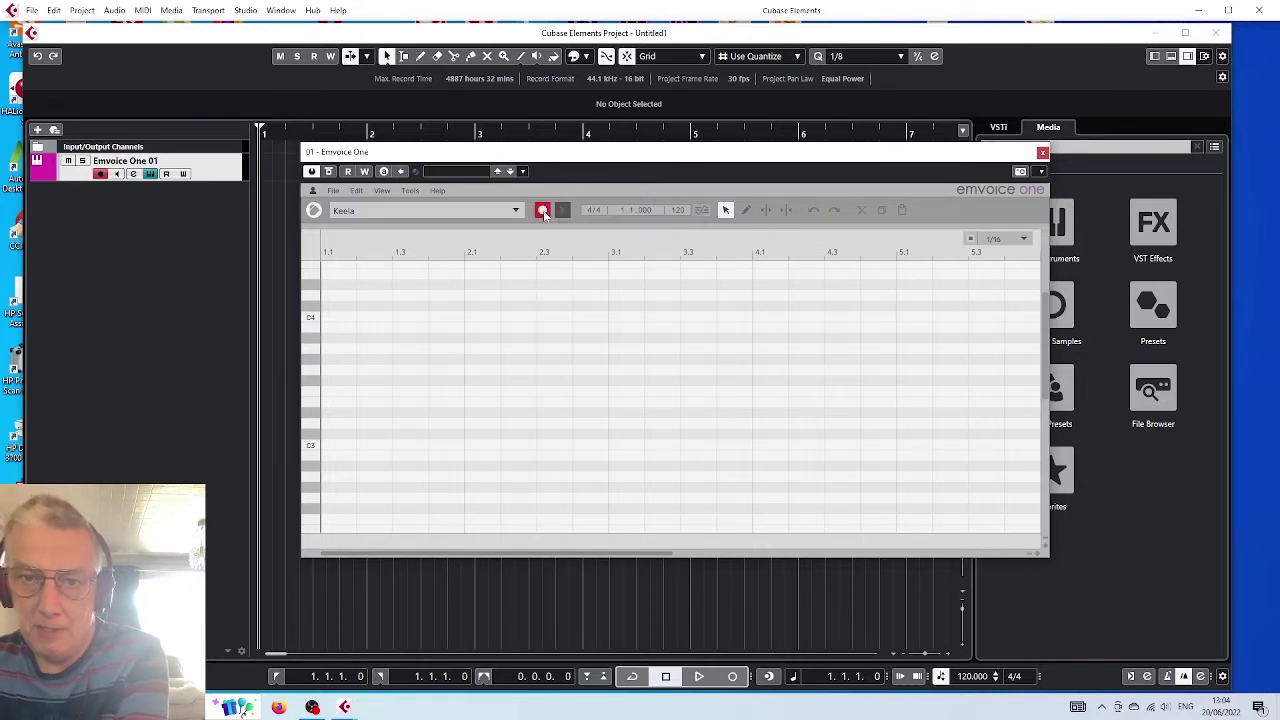
left_click(733, 677)
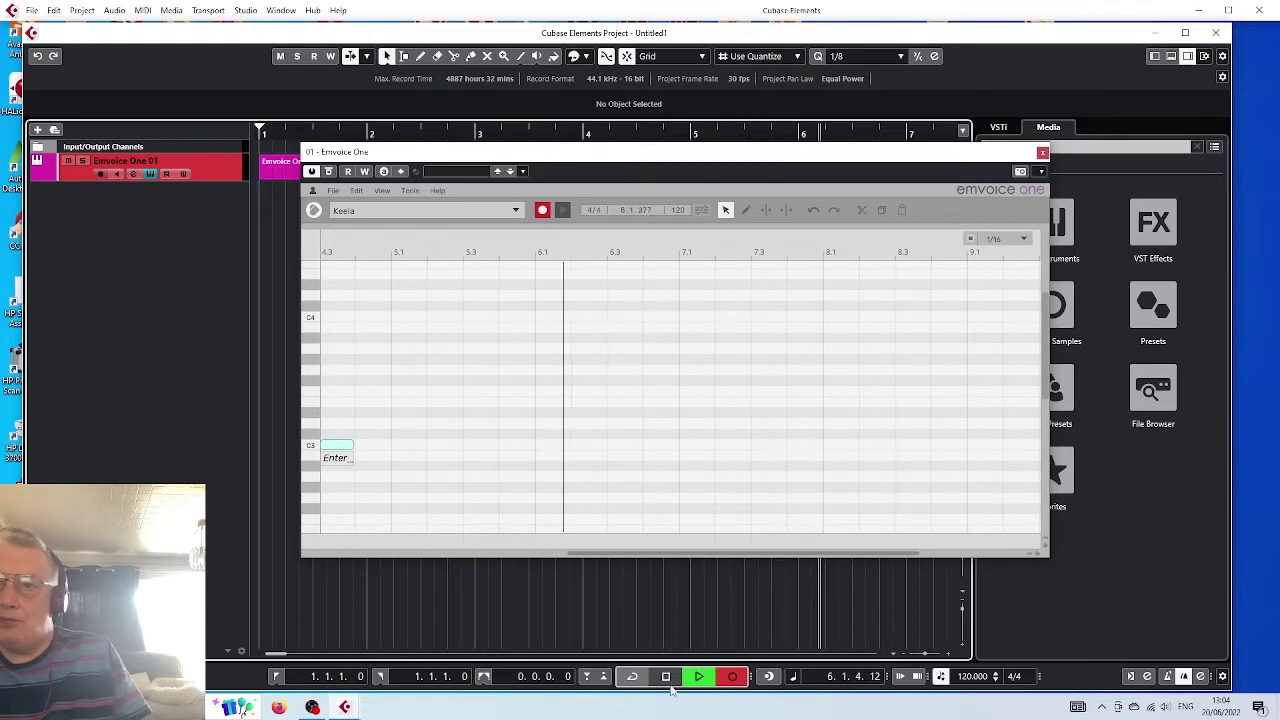
key("space")
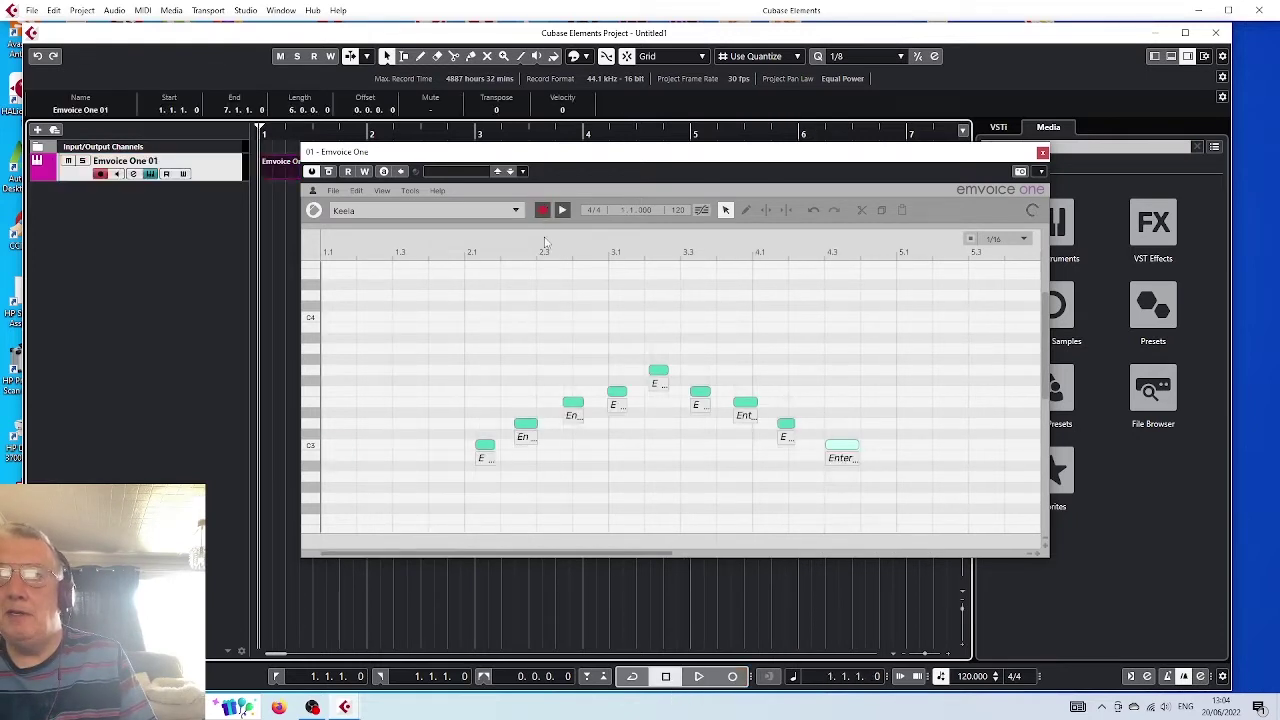
Step: Play back the recorded Emvoice One notes from the start and stop playback
left_click(699, 677)
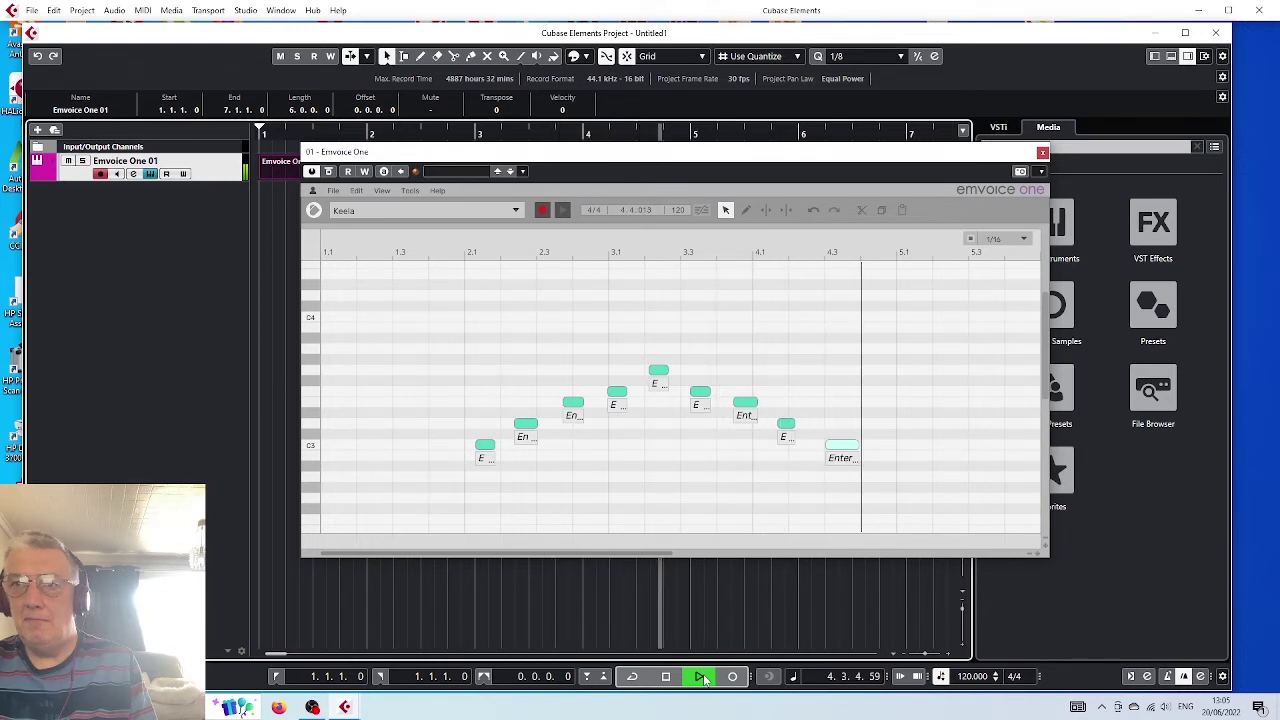
left_click(665, 676)
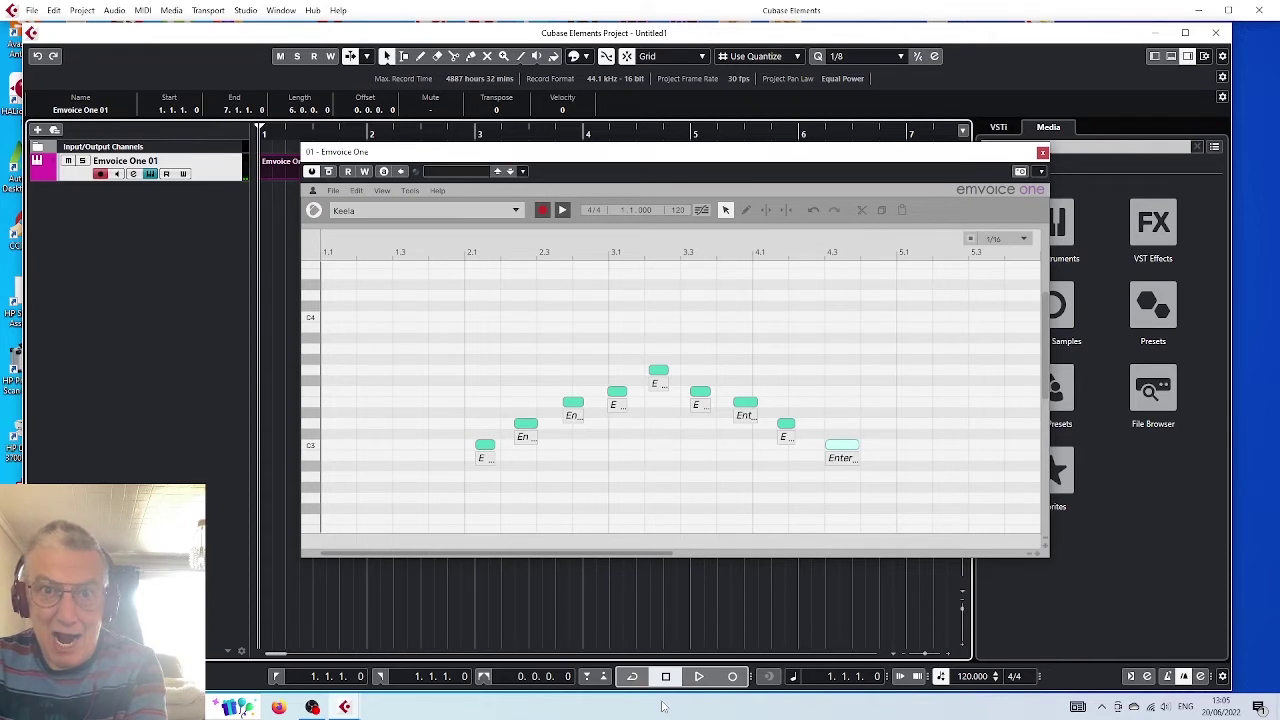
Step: Delete all notes in the Emvoice One editor and the recorded part on the Emvoice One track
left_click_drag(413, 290, 945, 498)
key("Delete")
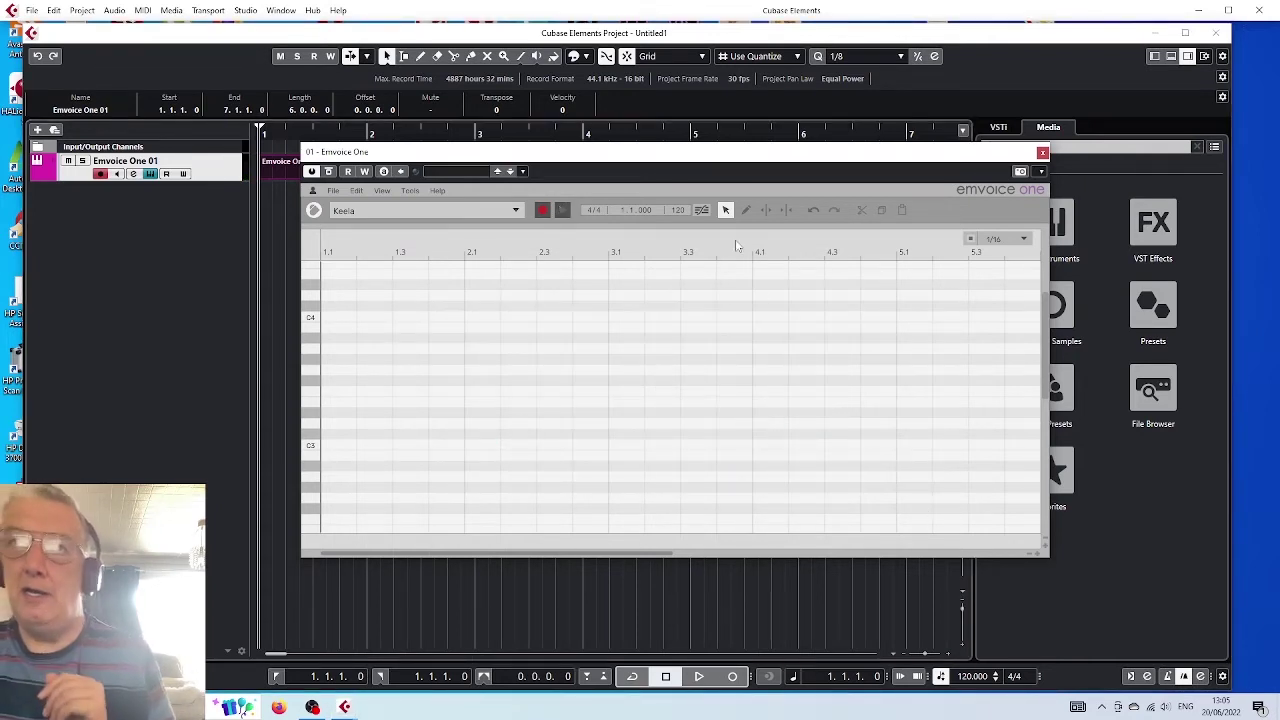
left_click_drag(993, 158, 999, 250)
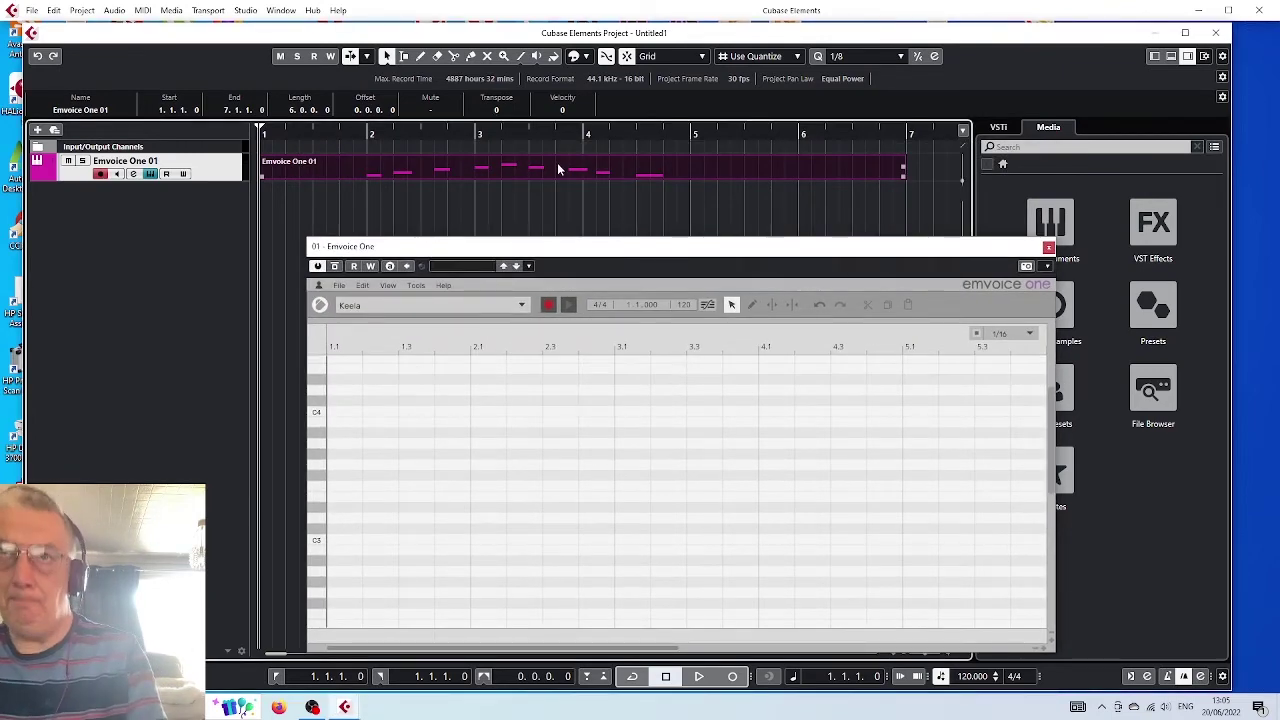
key("Delete")
Step: Add a second instrument track using 4Front Piano x64
right_click(127, 213)
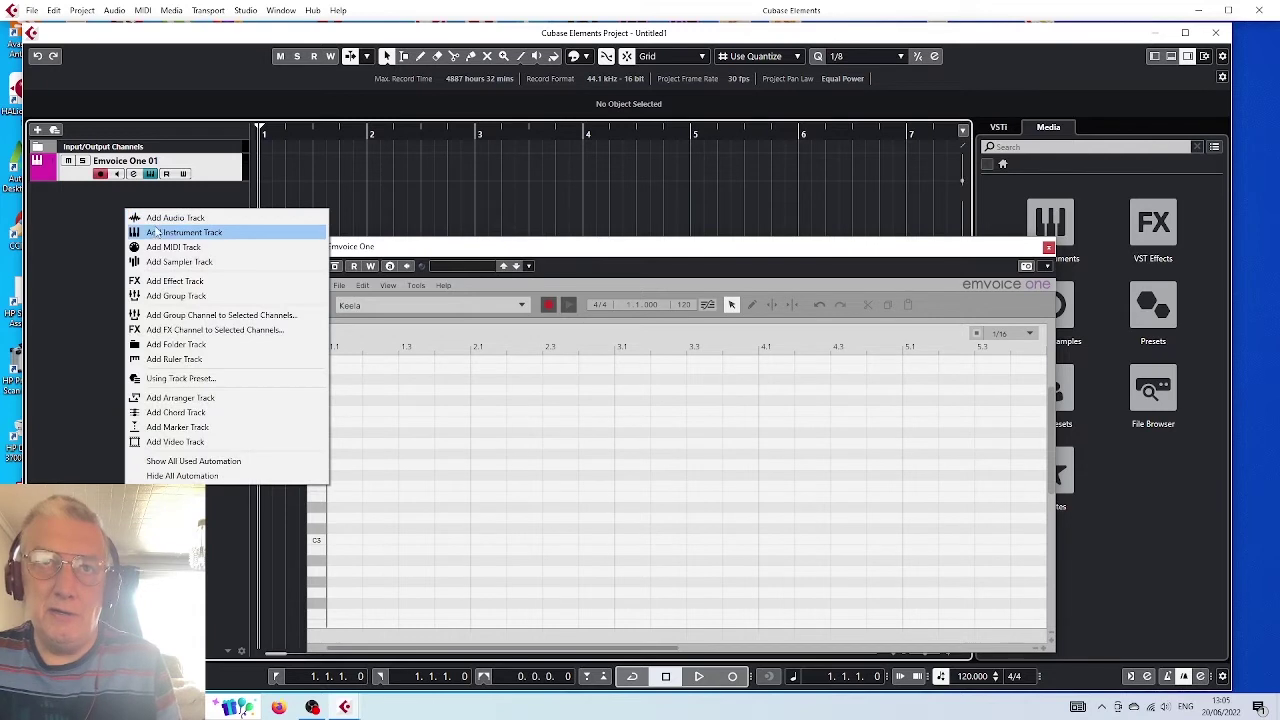
left_click(151, 232)
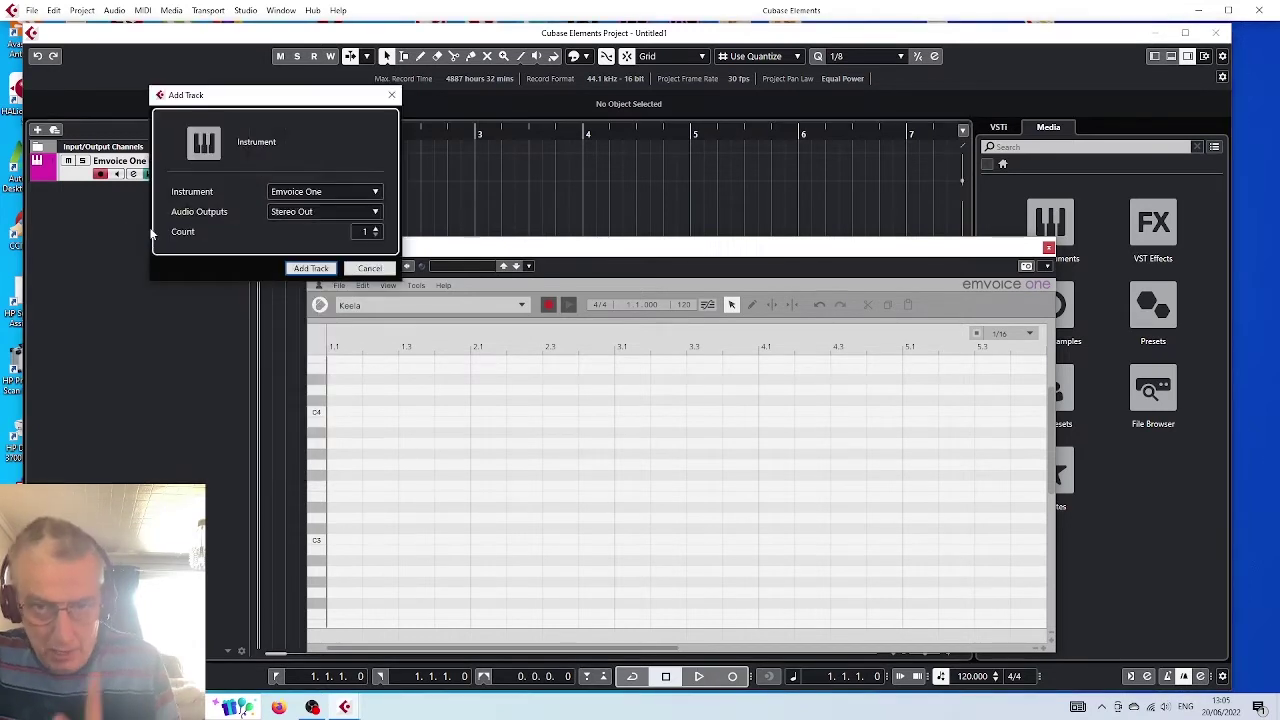
left_click(312, 193)
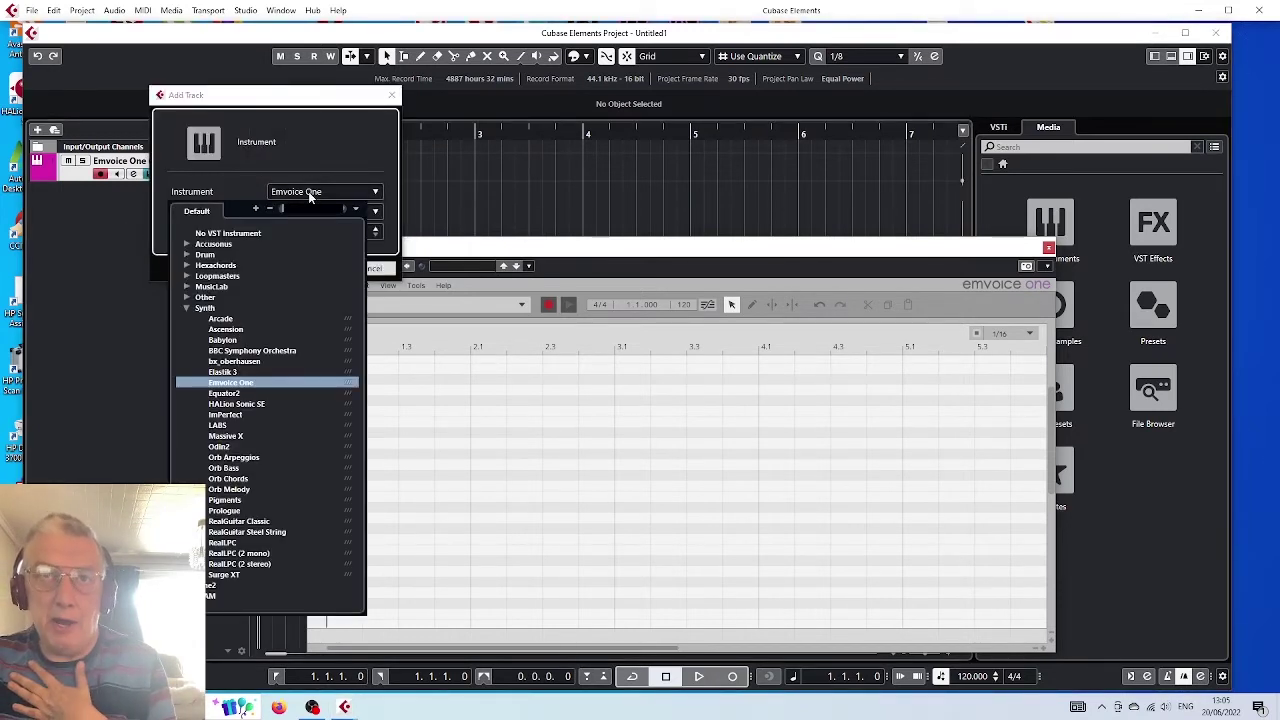
left_click(187, 308)
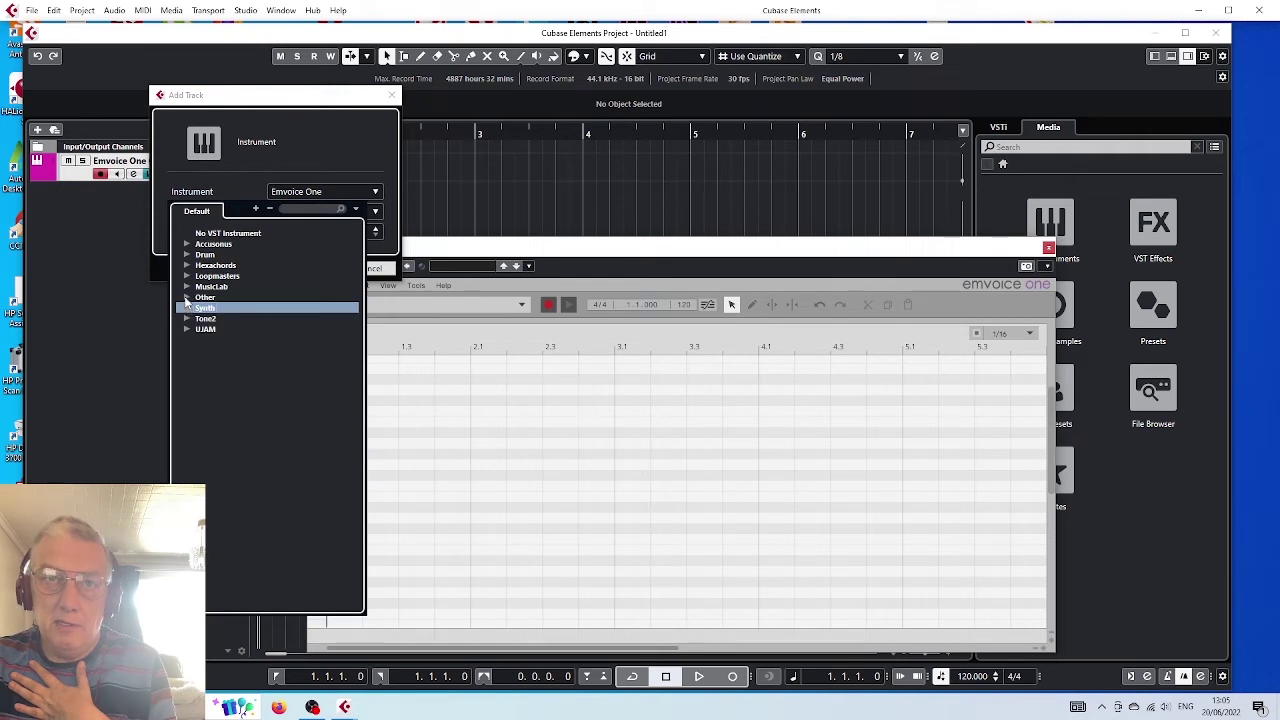
left_click(187, 307)
left_click(200, 309)
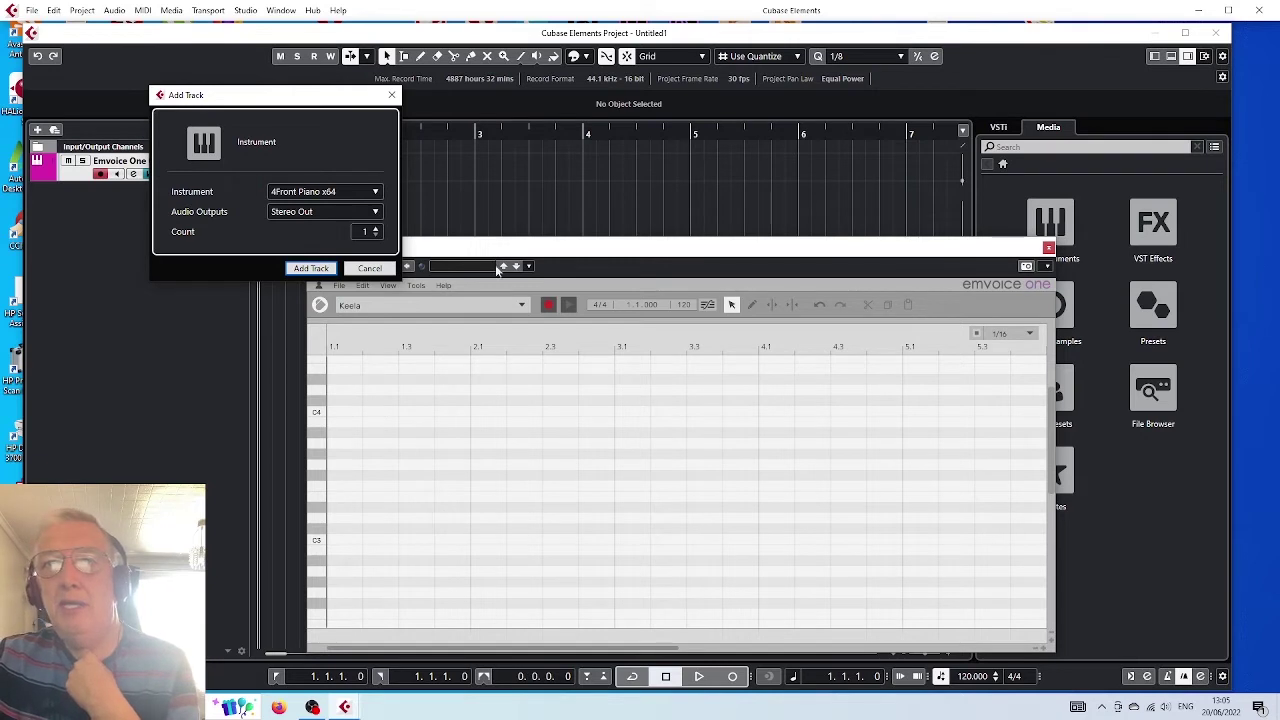
key("Return")
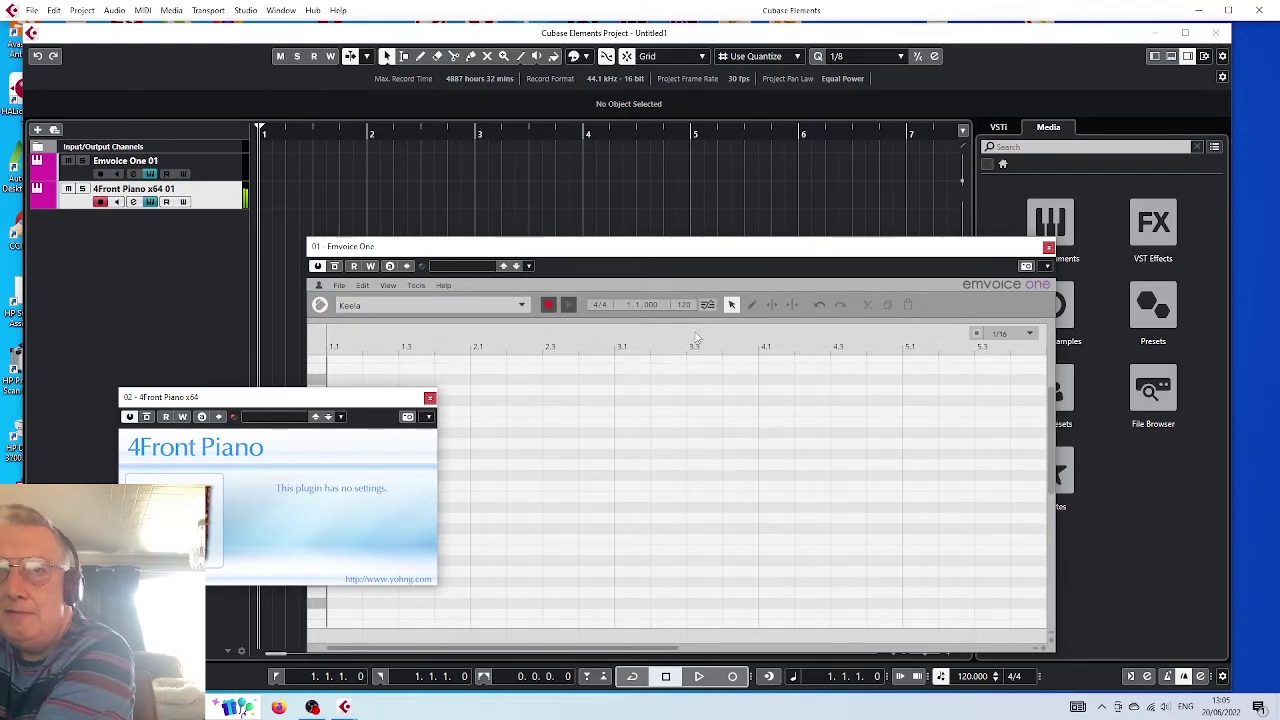
Step: Close the 4Front Piano window and select the Emvoice One and 4Front Piano tracks together for recording
left_click_drag(714, 246, 812, 110)
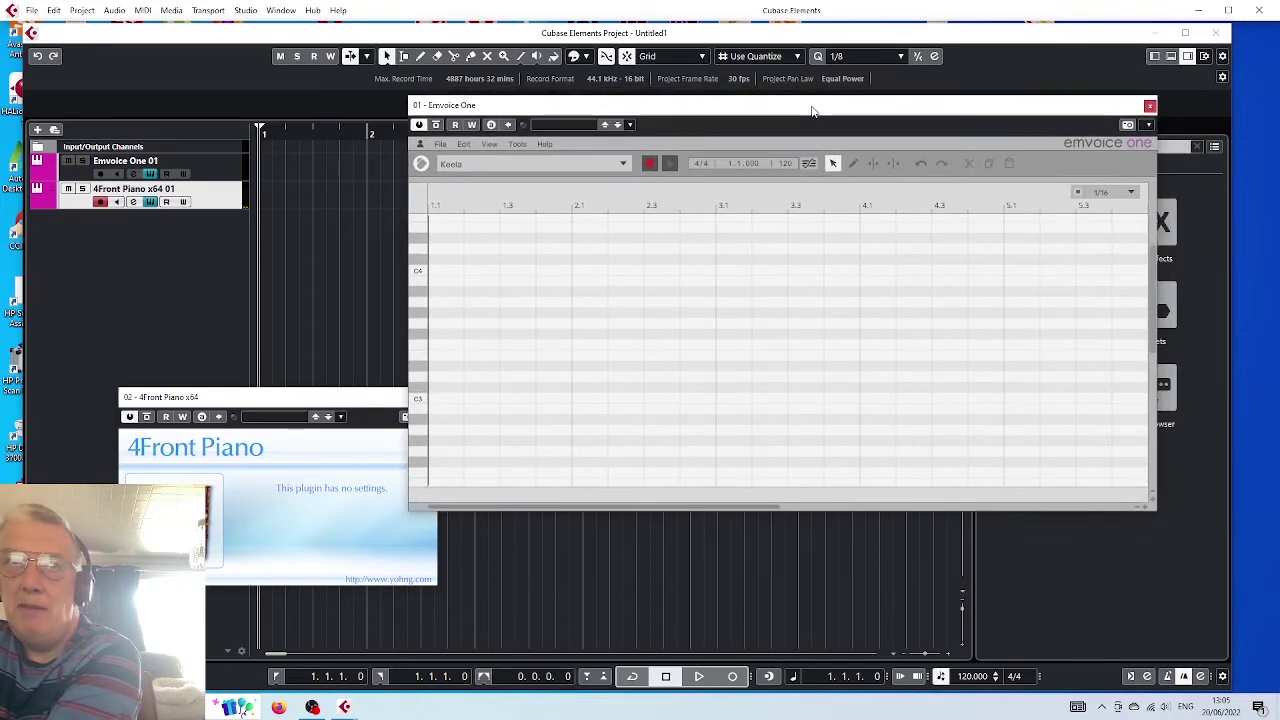
left_click_drag(358, 403, 290, 418)
left_click(363, 412)
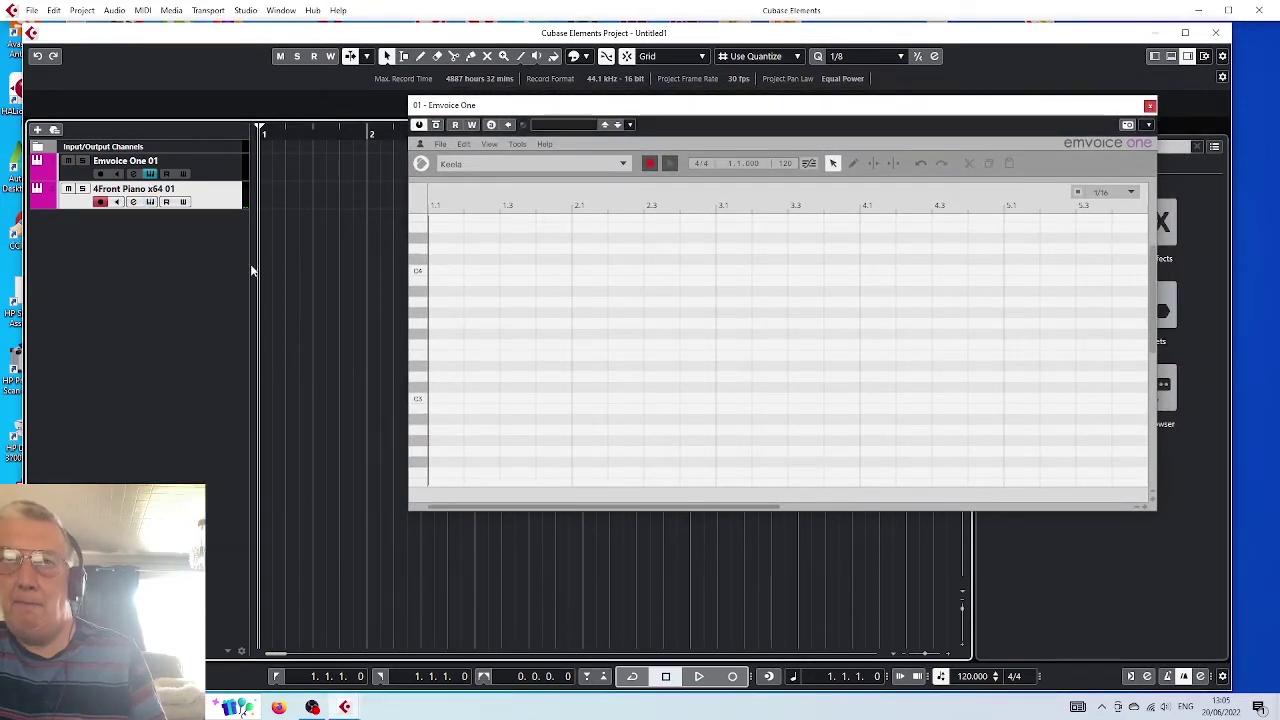
left_click(226, 162)
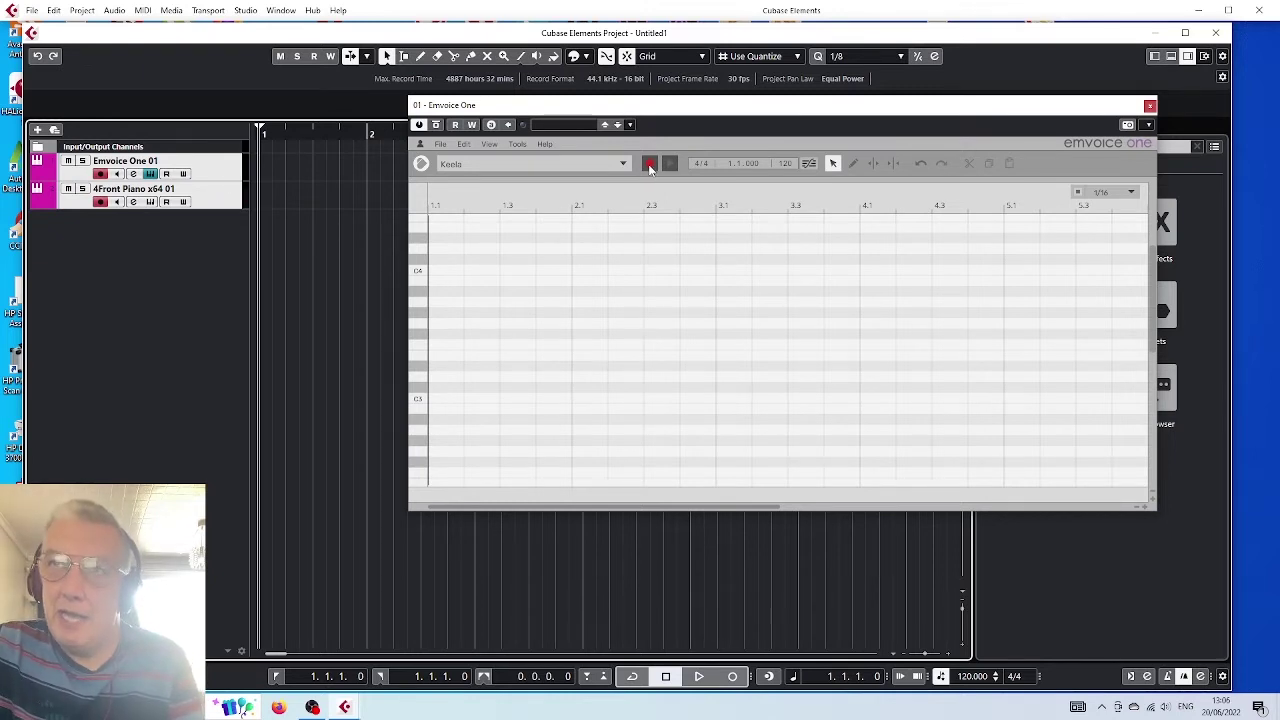
Step: Arm recording in Emvoice One and record three rising notes from C3 on both tracks at once
left_click(650, 164)
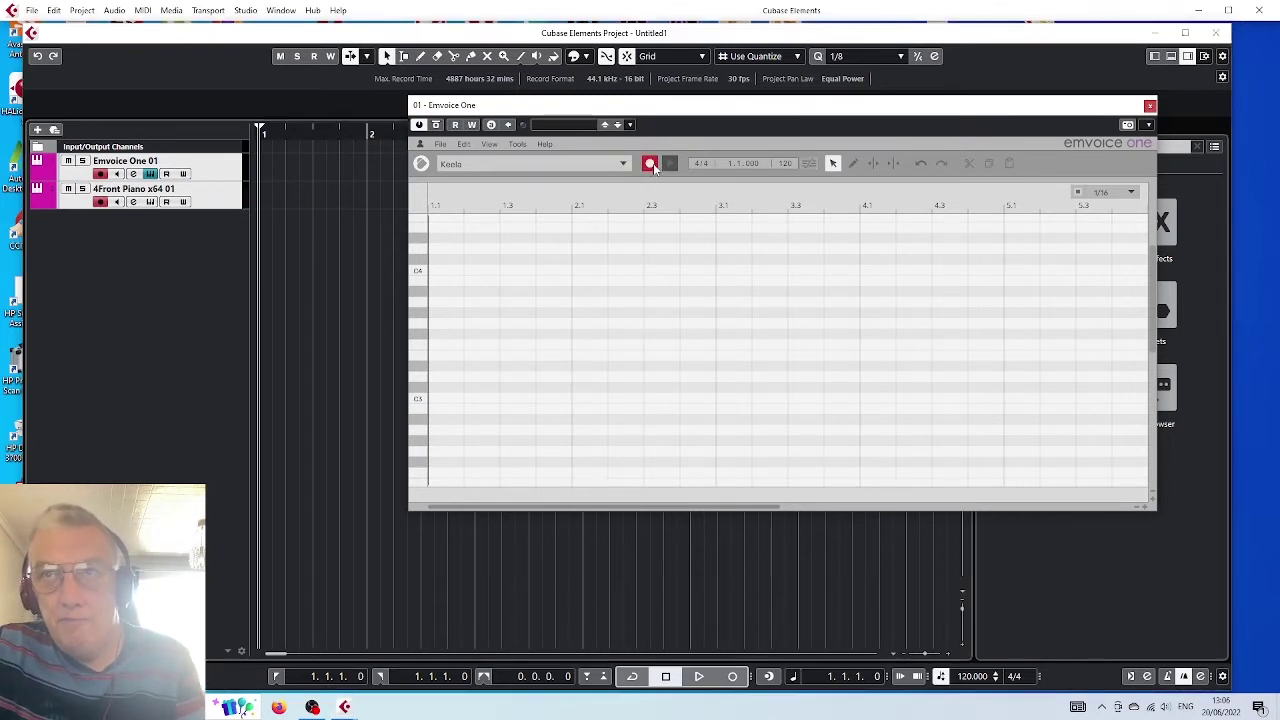
left_click(733, 678)
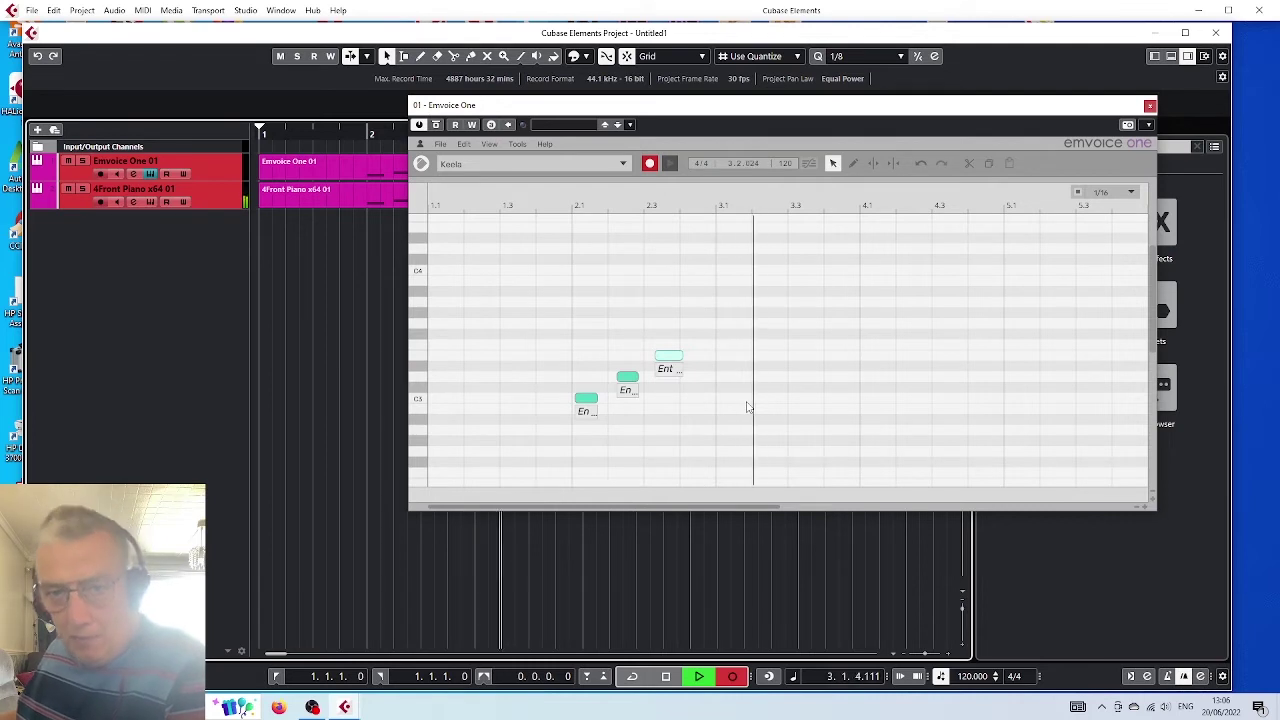
key("space")
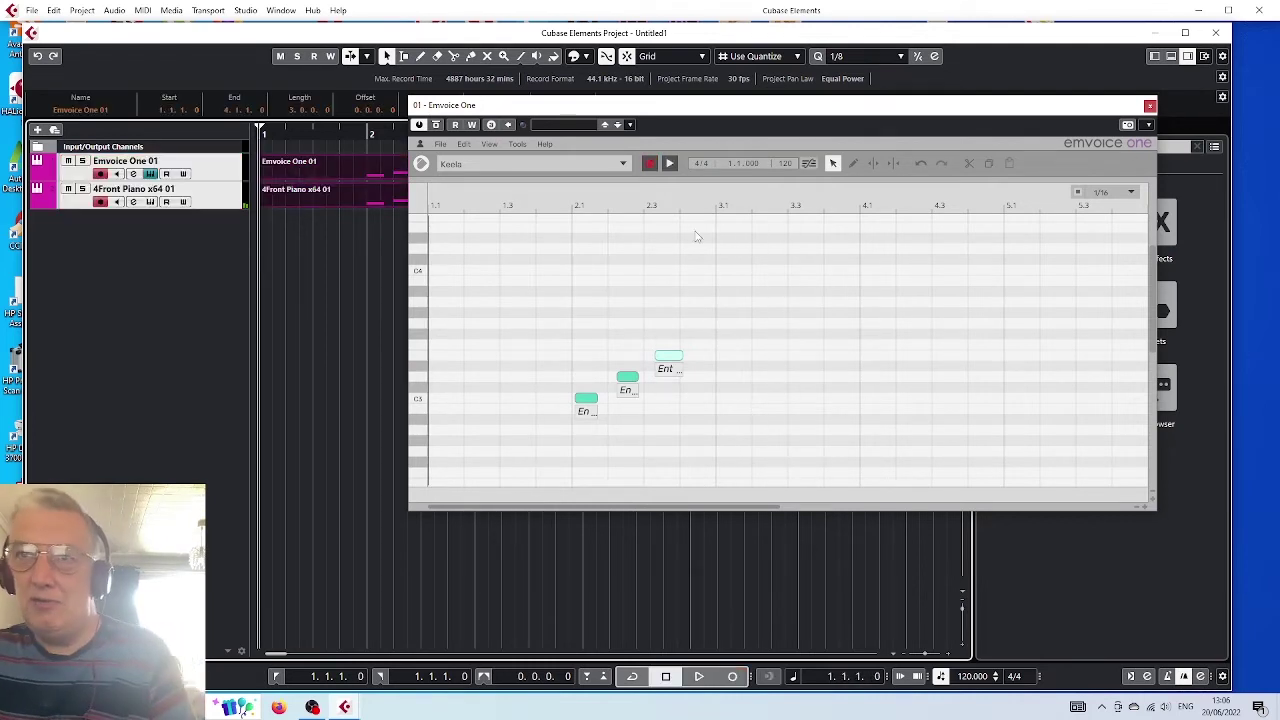
Step: Delete the three notes in the Emvoice One editor and the recorded parts on both tracks
left_click_drag(699, 407, 558, 450)
key("Delete")
left_click_drag(300, 232, 322, 178)
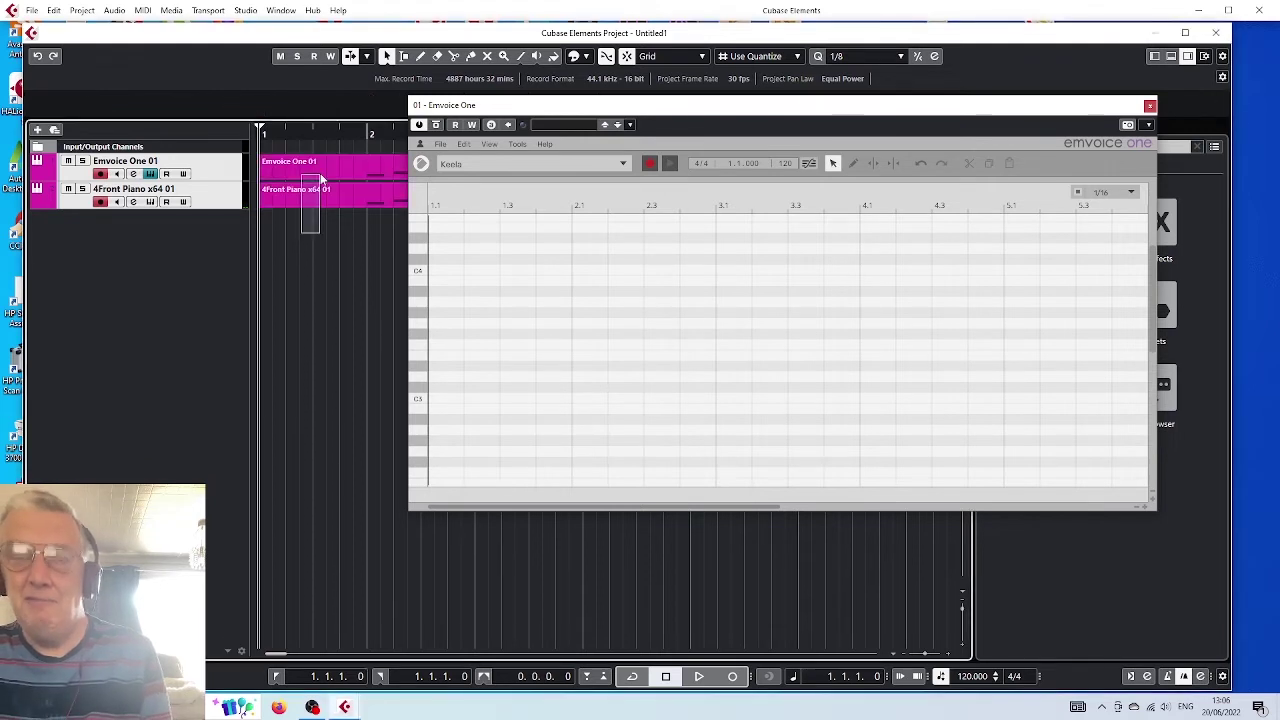
key("Delete")
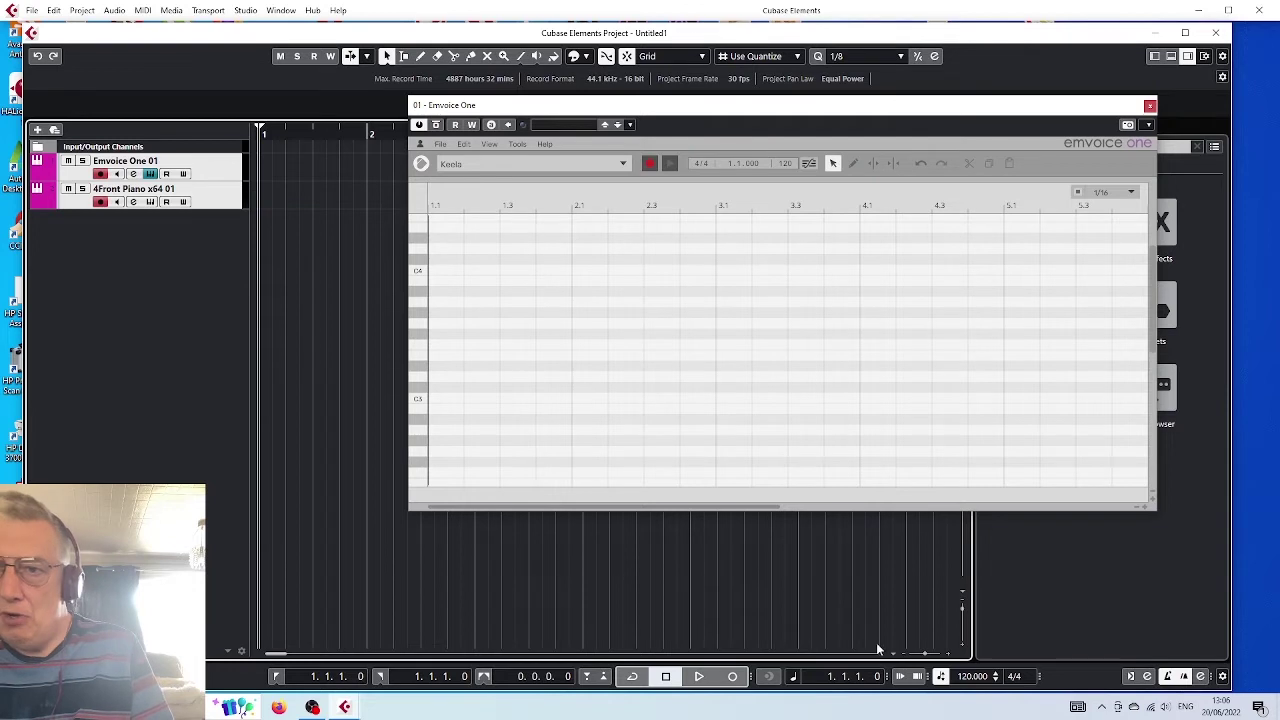
Step: Start a trial recording with the metronome click switched on and stop it
left_click(731, 677)
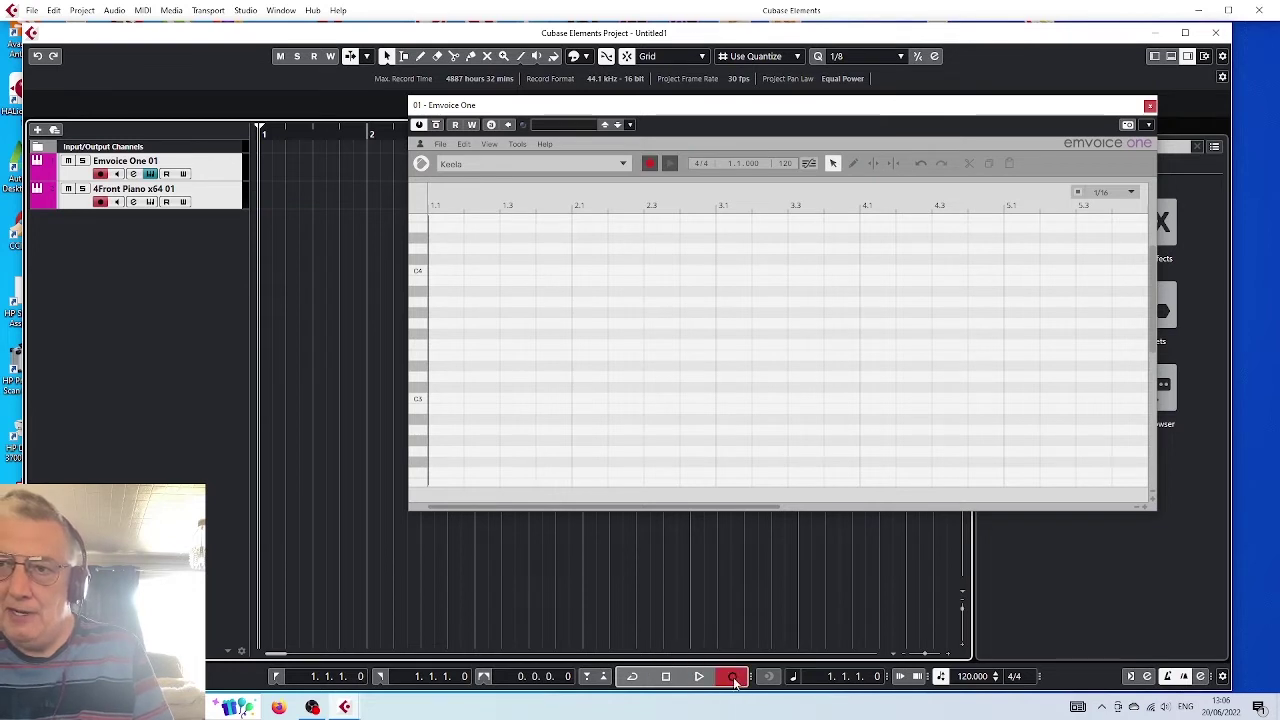
left_click(666, 677)
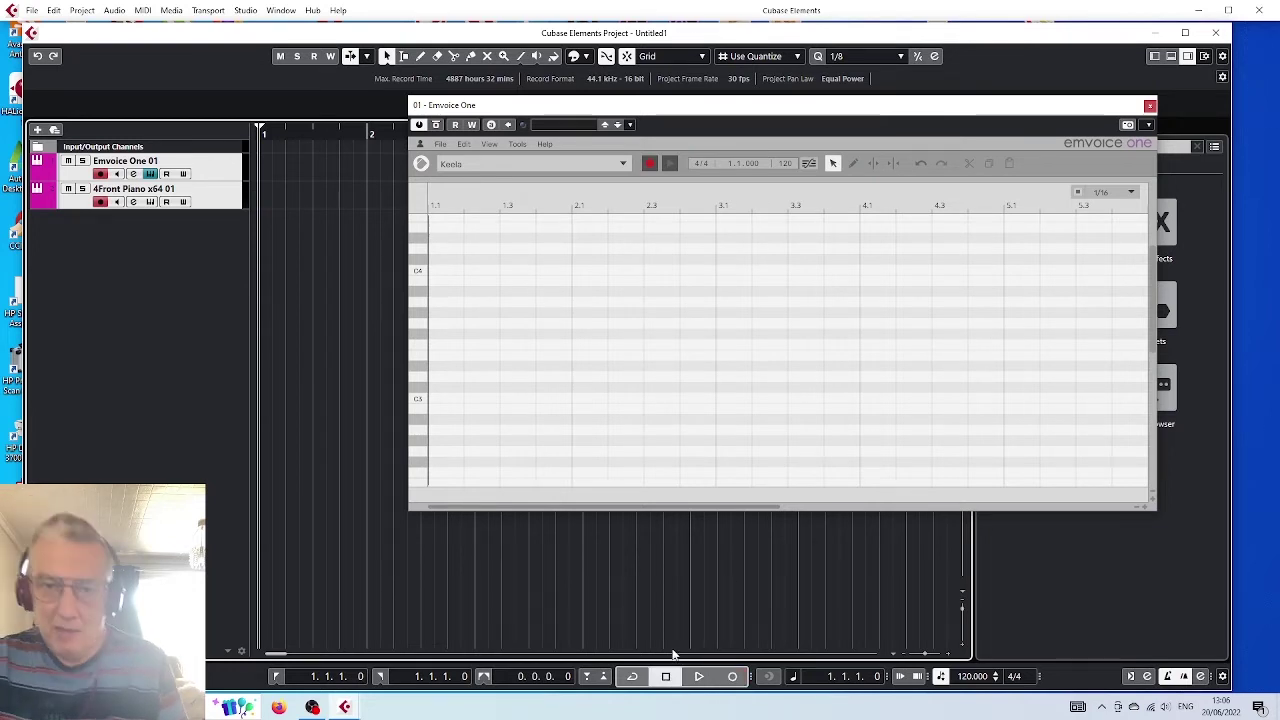
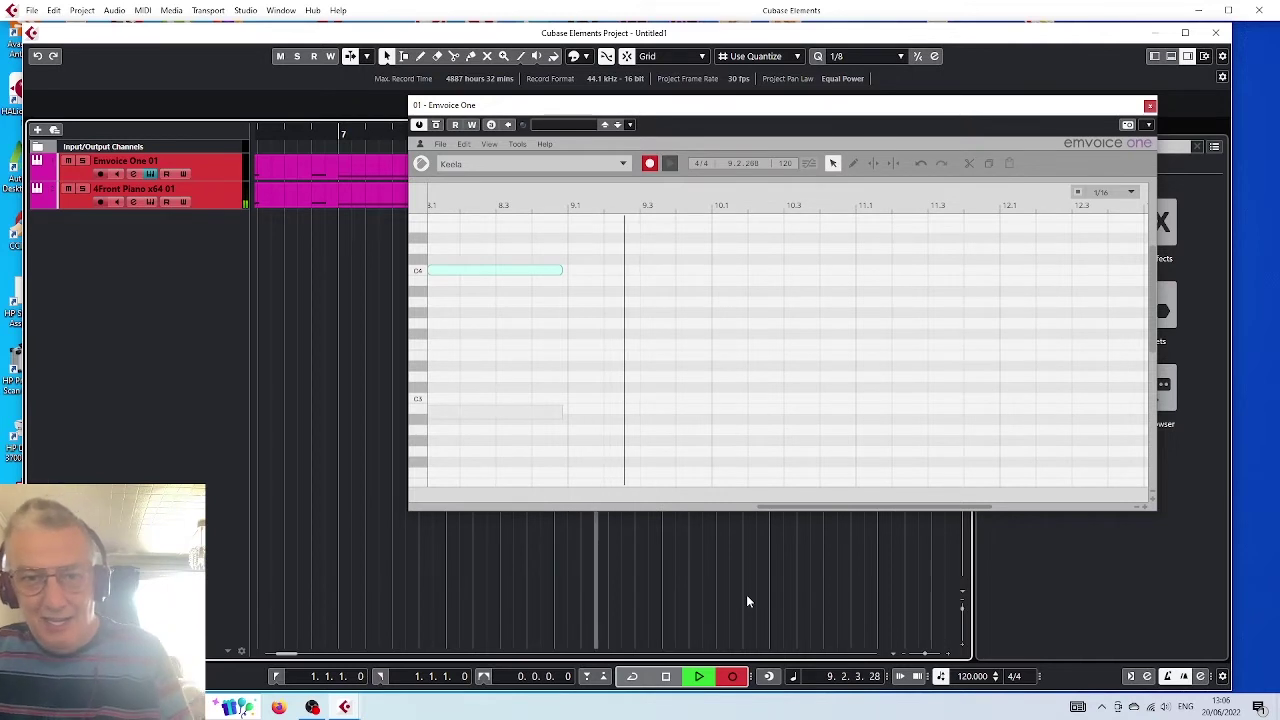
Step: Stop the melody recording and enter the lyric "thankyou" under the first two notes on C3
key("space")
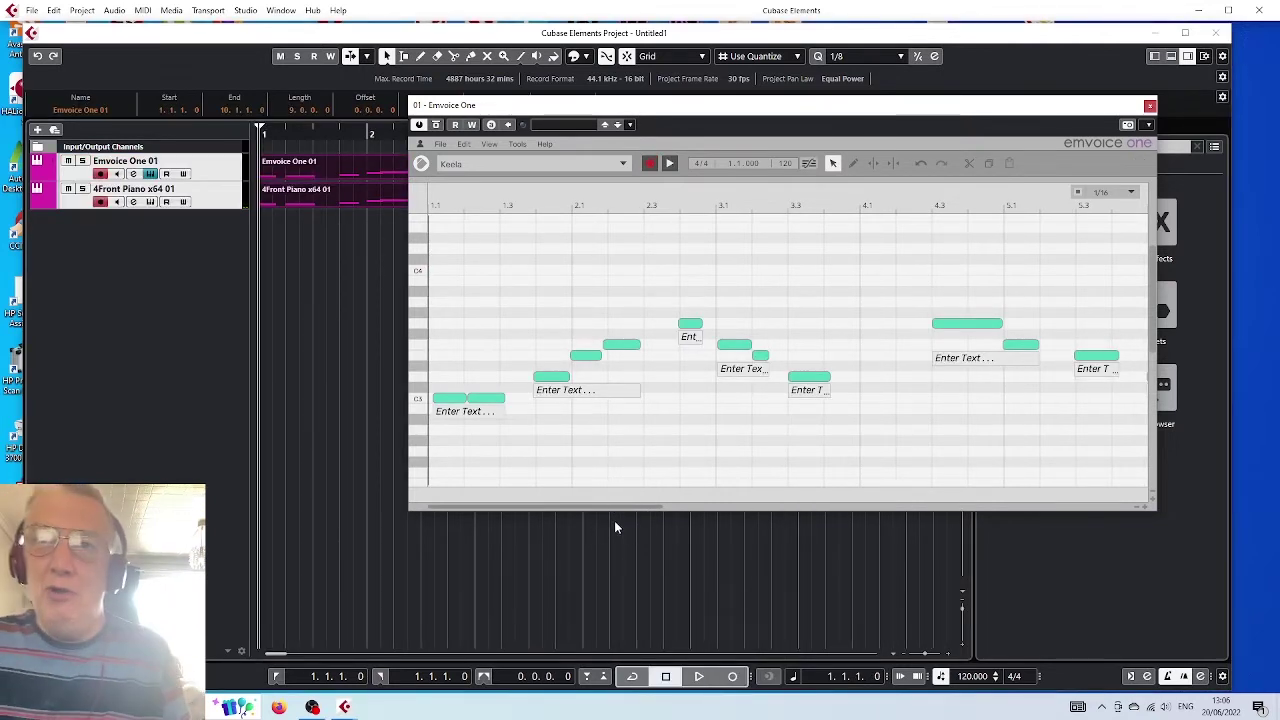
left_click(447, 412)
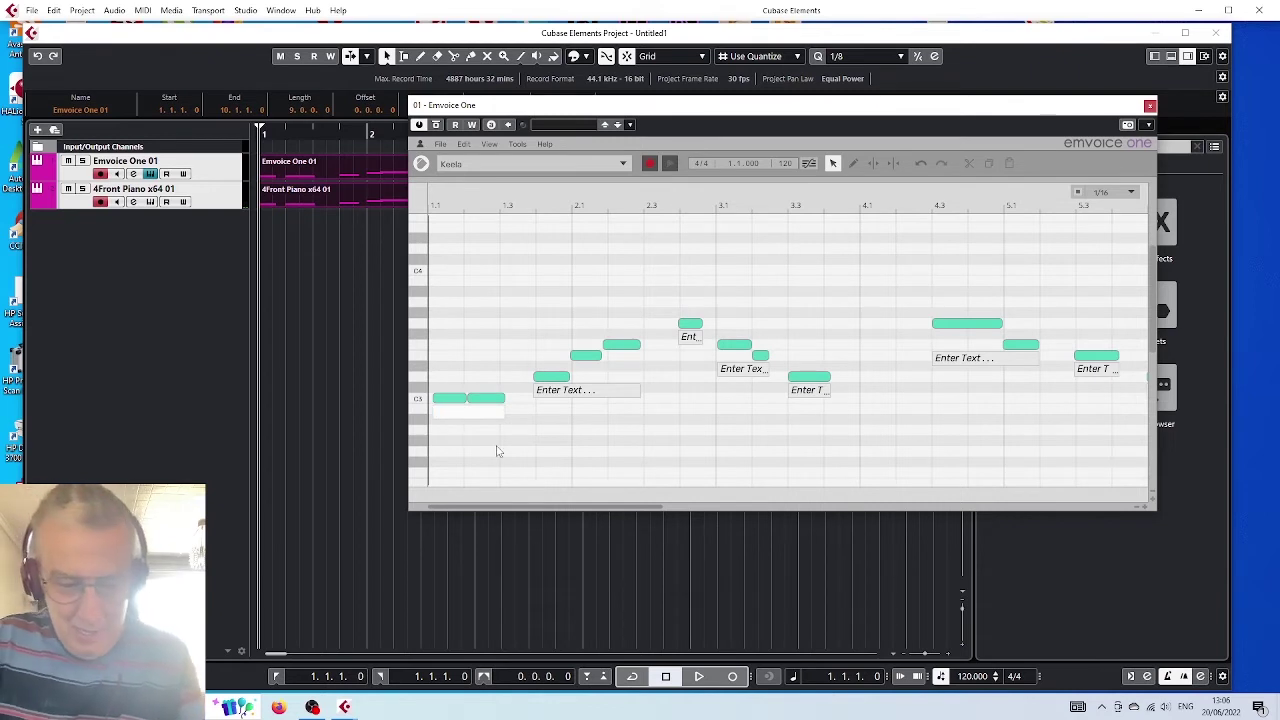
type("thankyou")
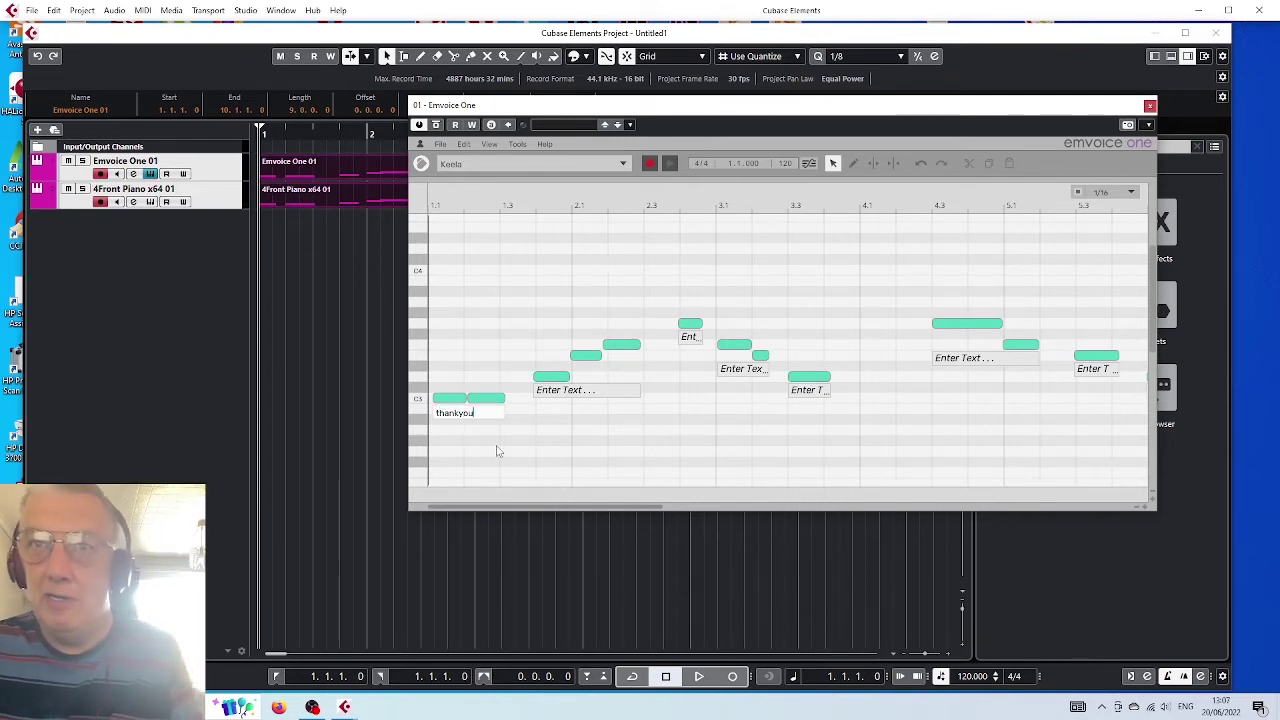
key("Return")
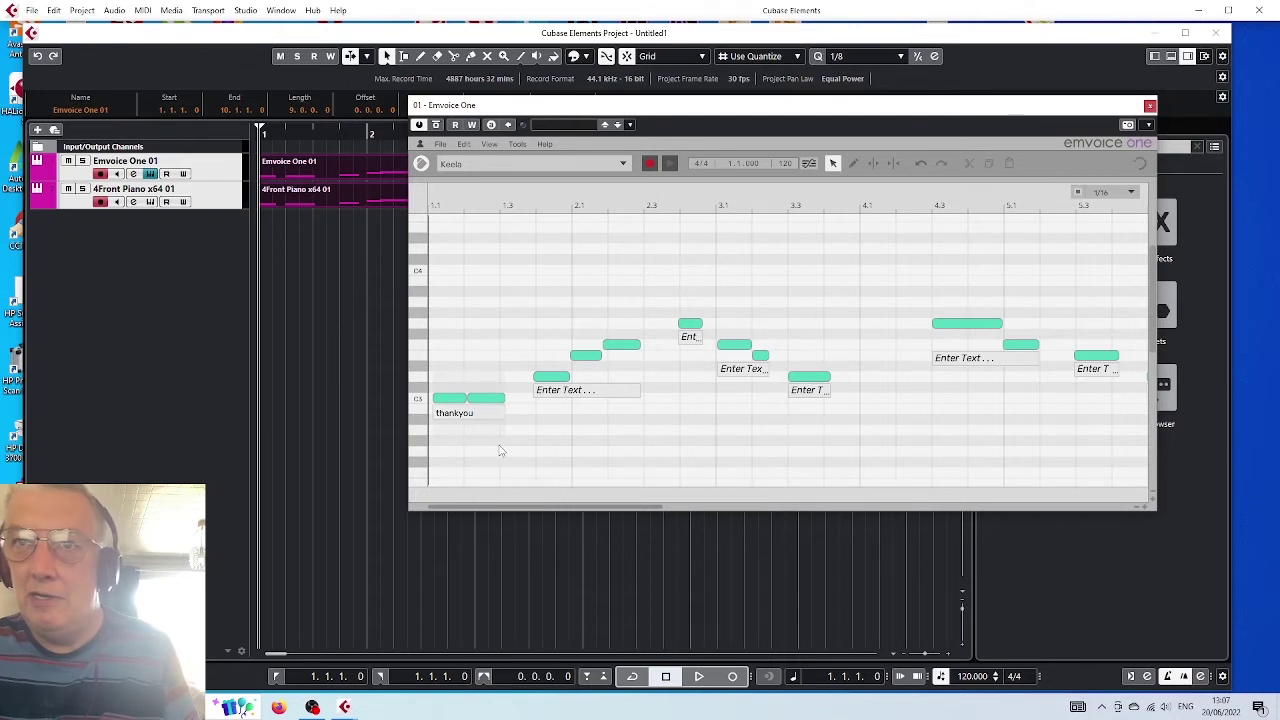
Step: Enter the lyric "for watching" under the three rising notes and "my" under the single short note that follows
left_click(584, 390)
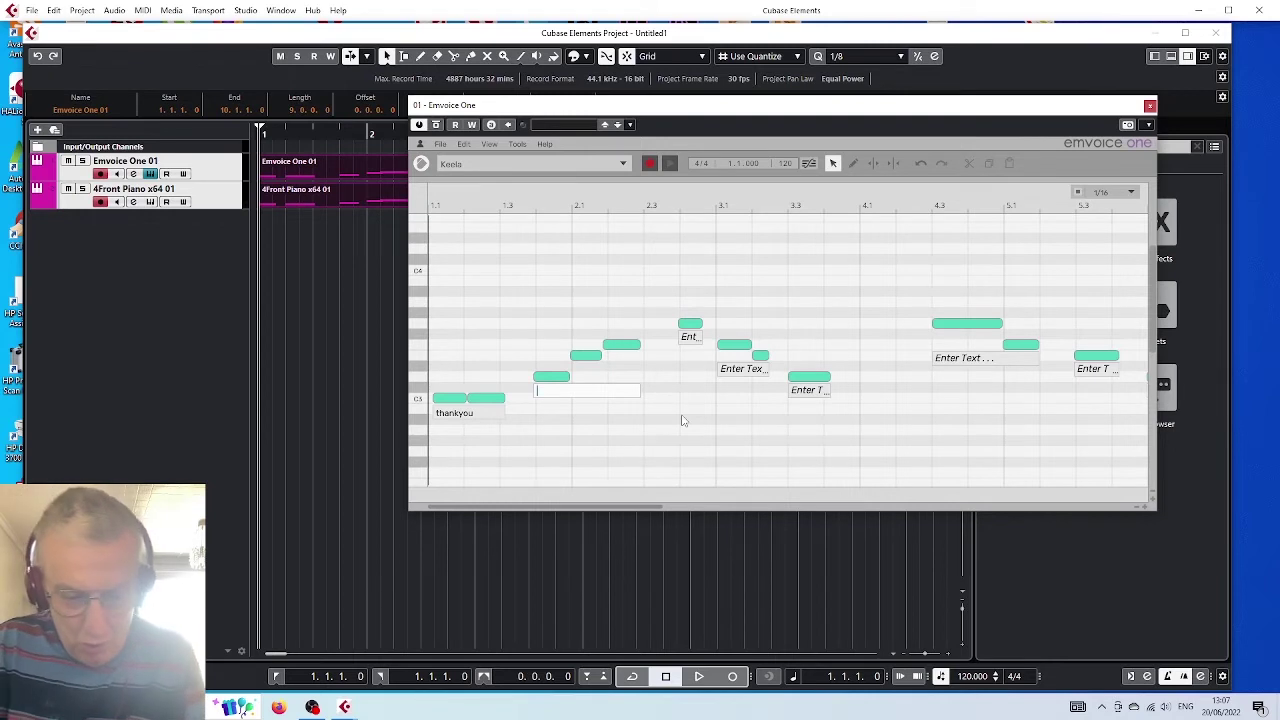
type("for")
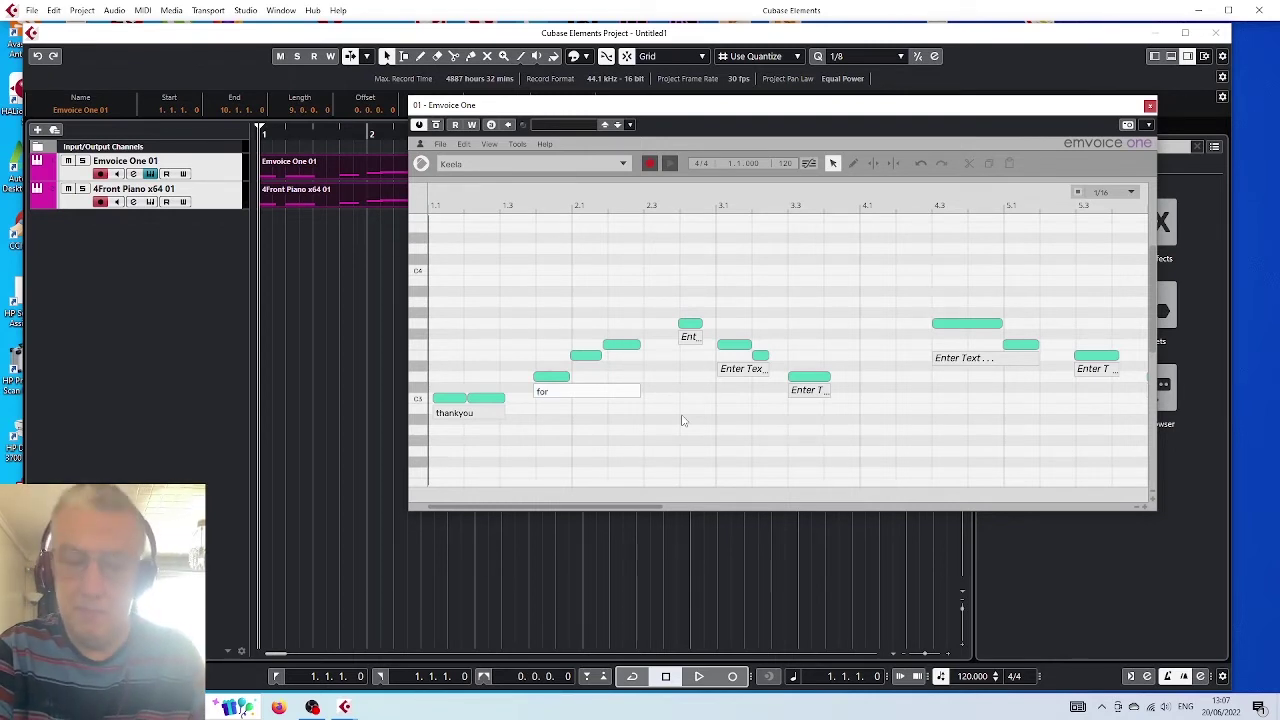
type(" watch")
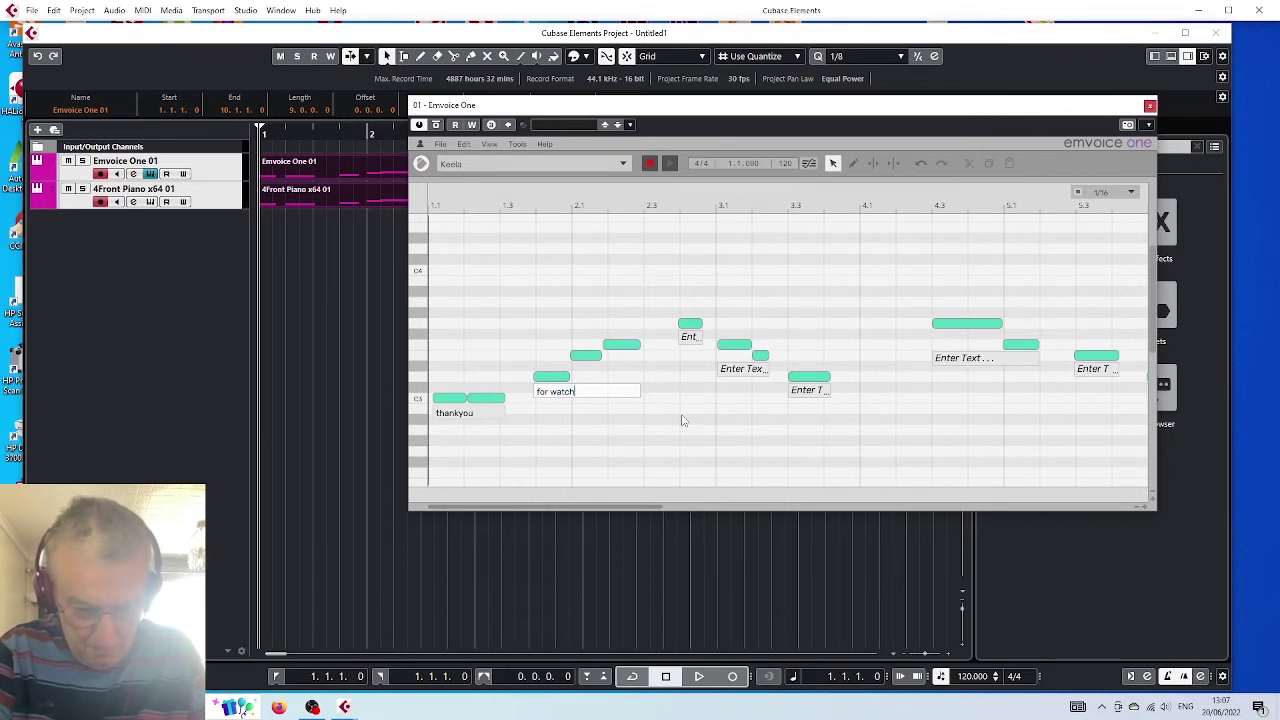
type("ing")
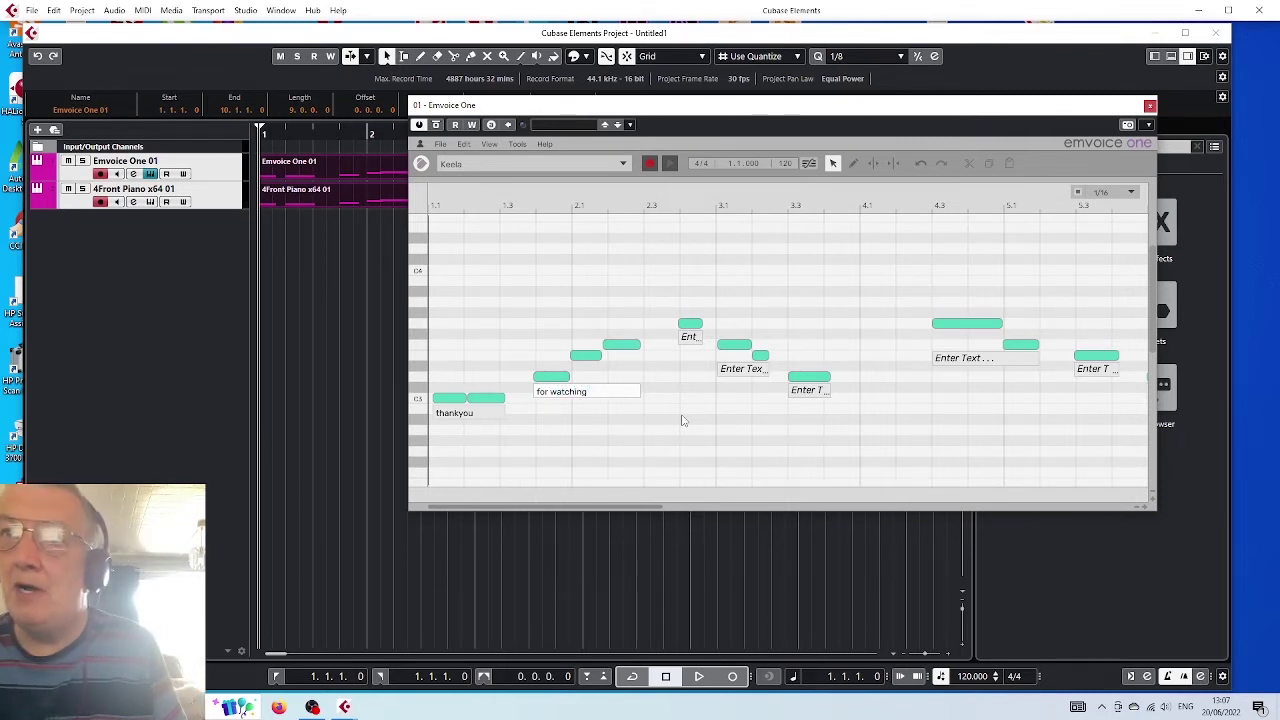
left_click(684, 338)
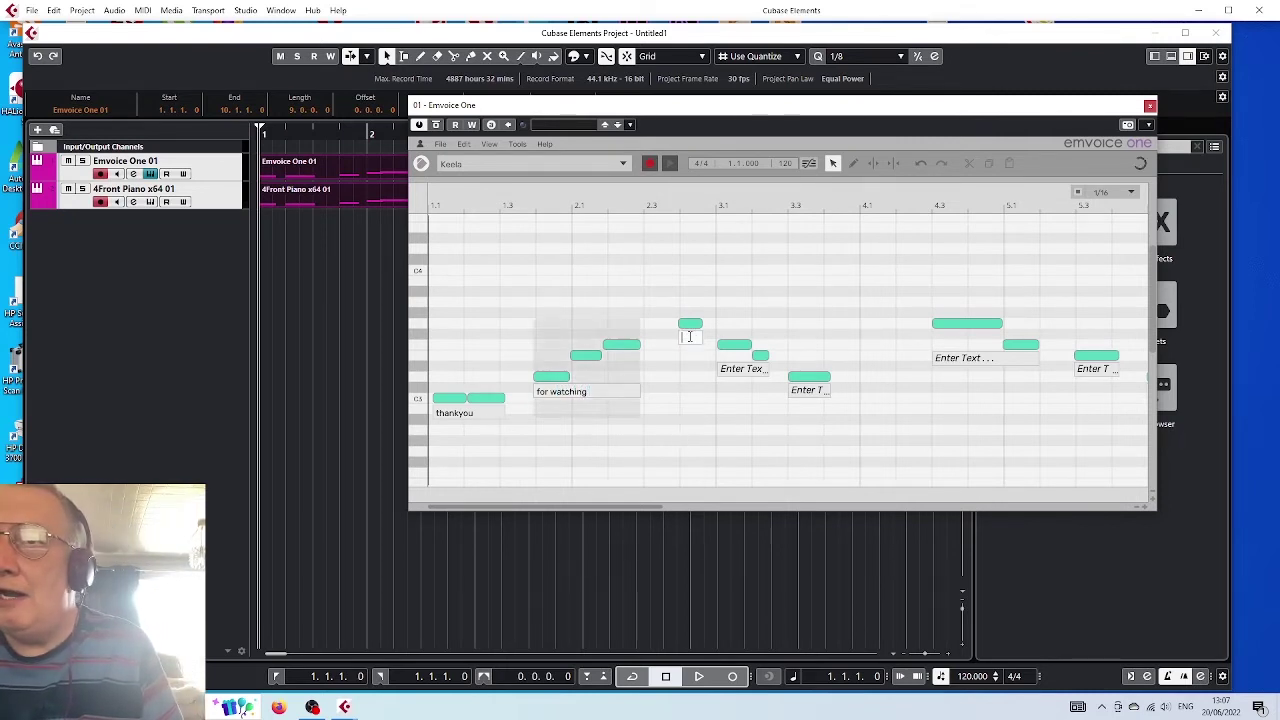
type("my")
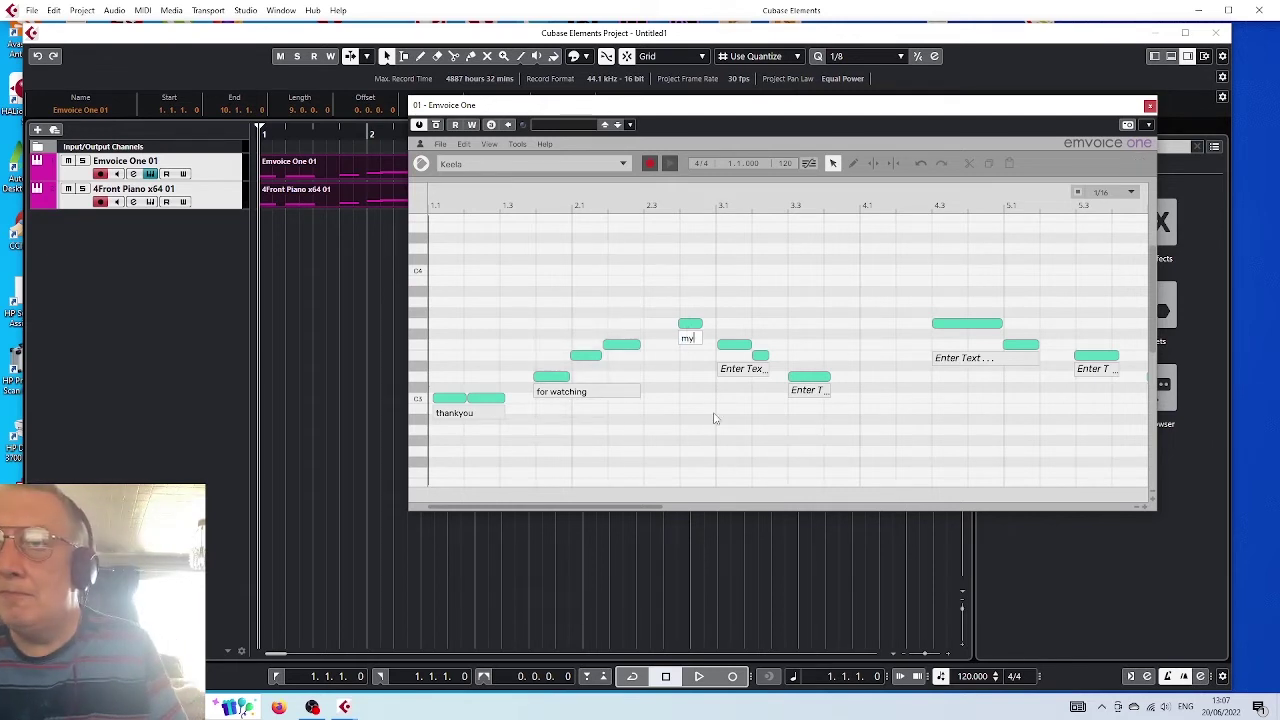
key("Return")
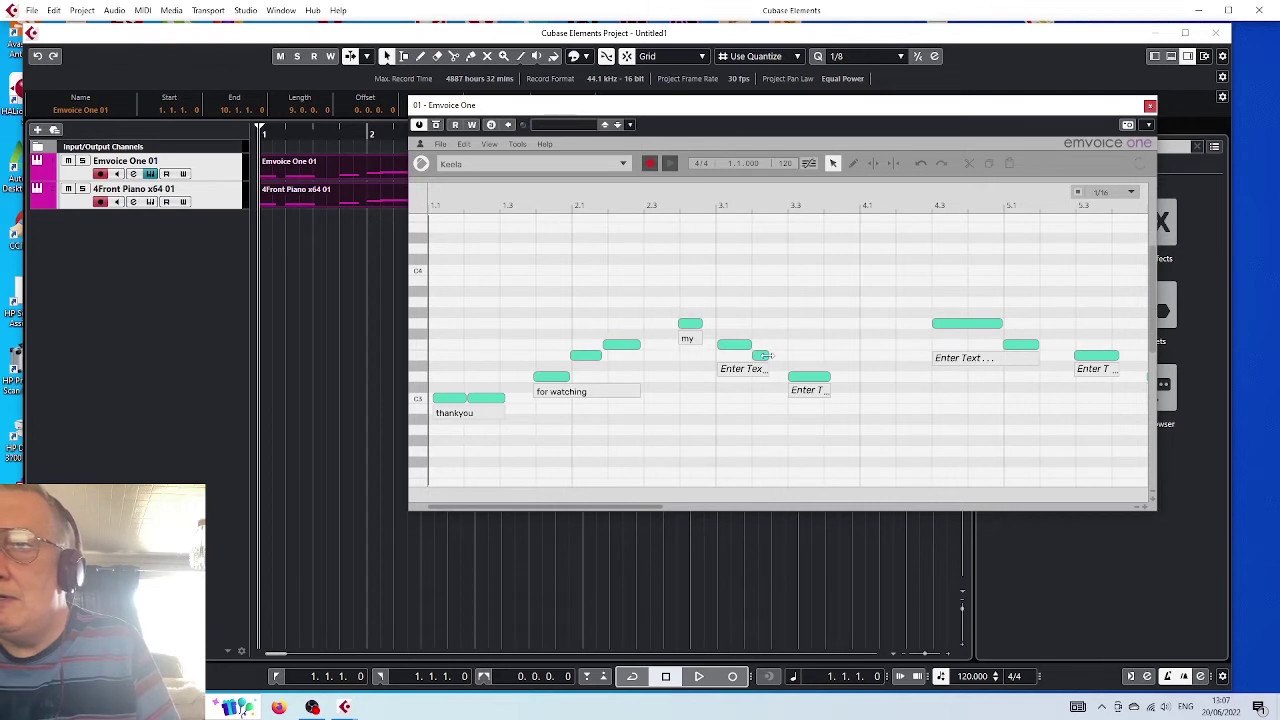
Step: Lengthen the short middle note of the falling phrase in bar 3 to meet the next note, and enter "video" as the phrase's lyric
left_click_drag(765, 355, 790, 355)
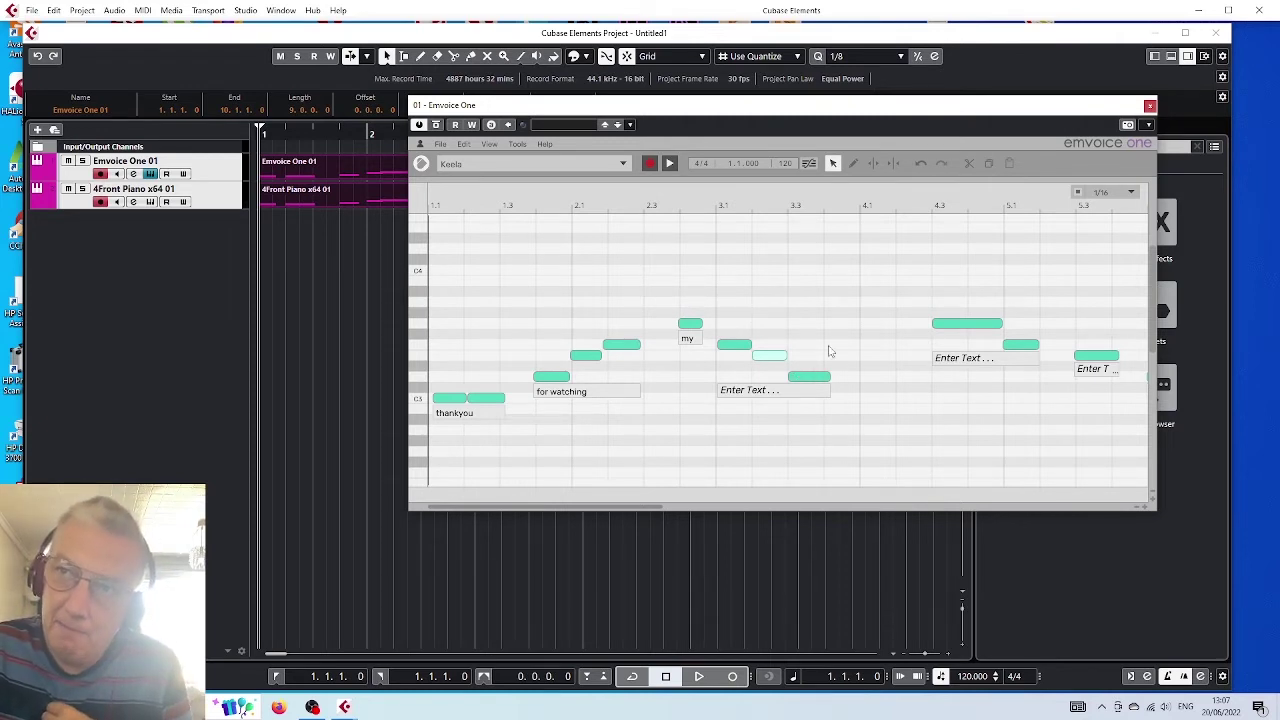
left_click(762, 391)
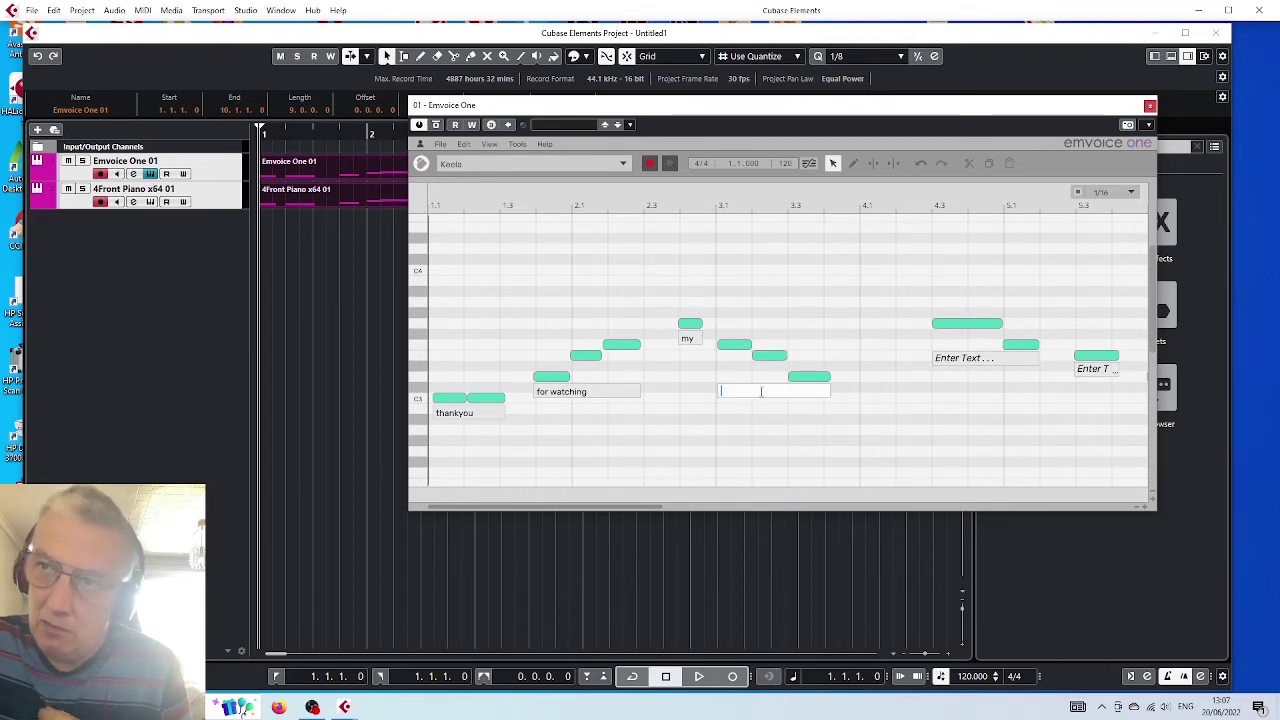
type("v")
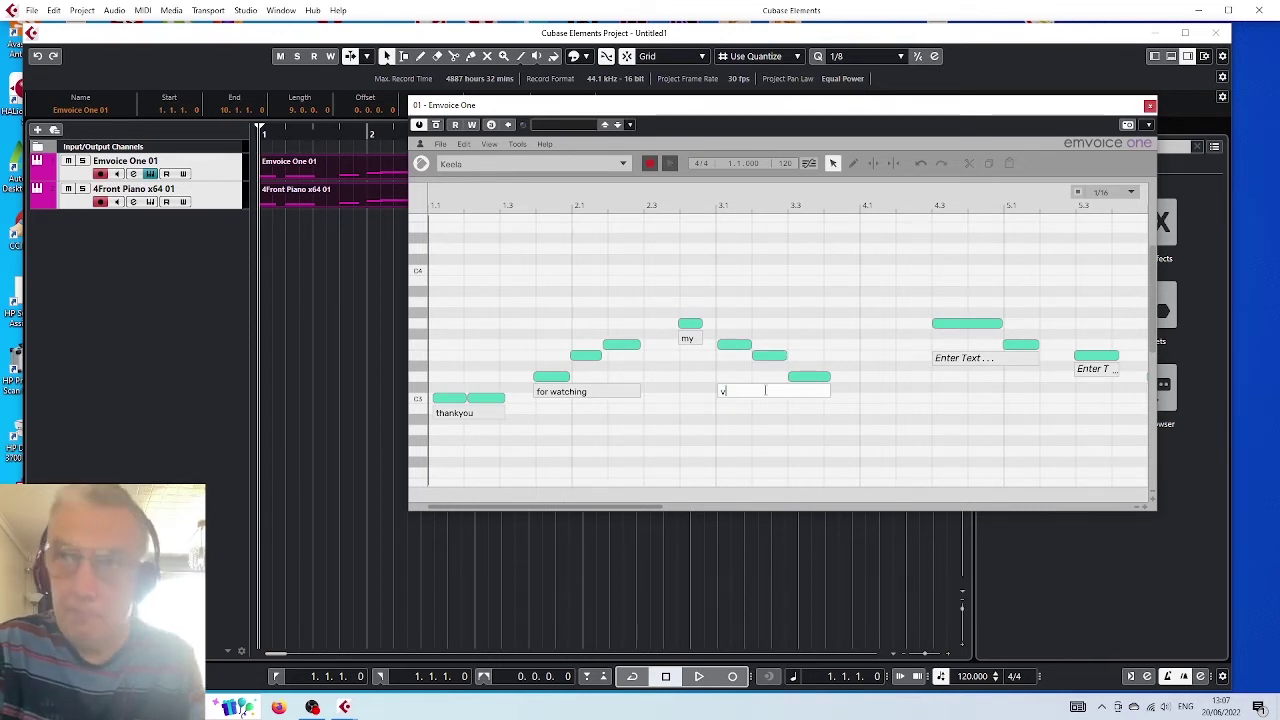
type("ideo")
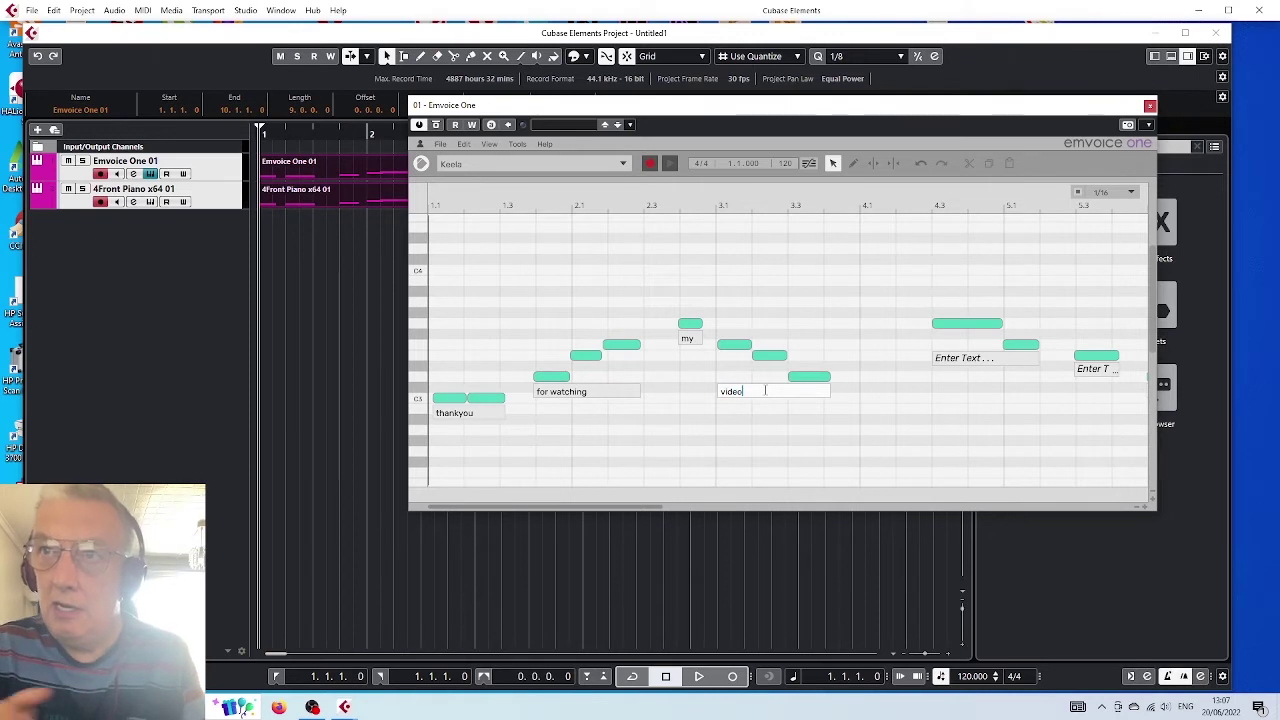
key("Return")
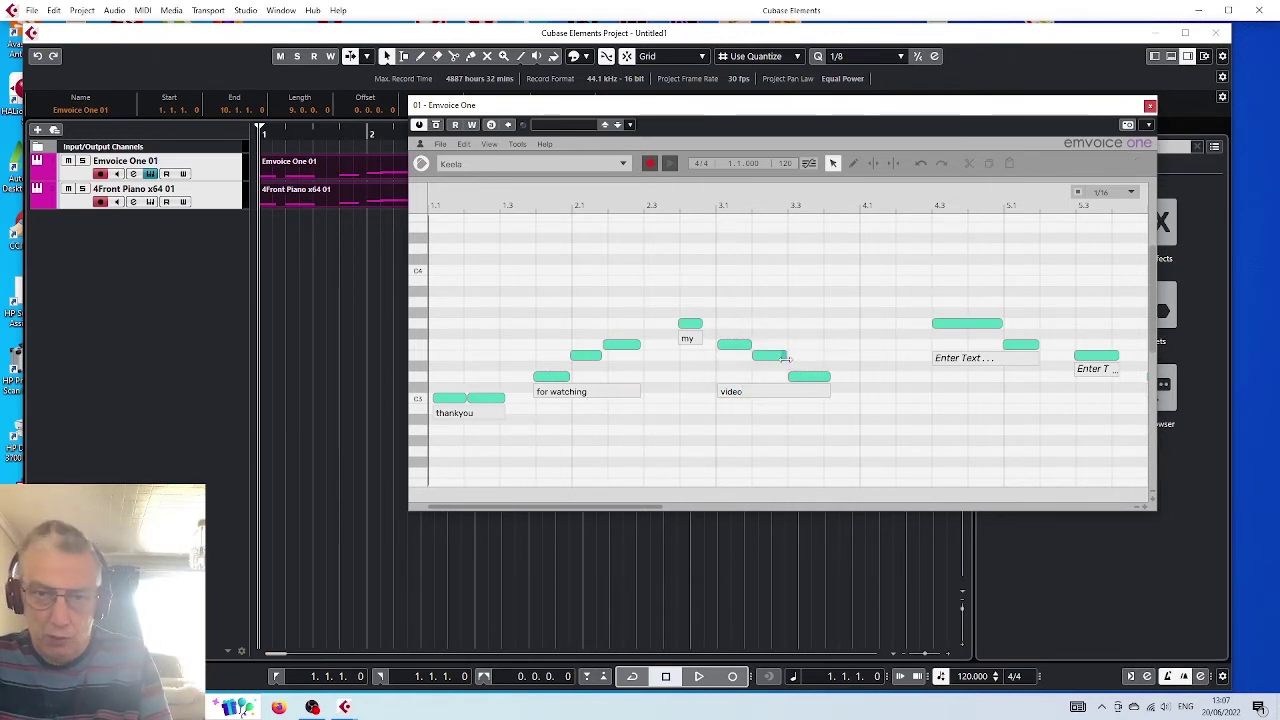
left_click_drag(786, 357, 787, 357)
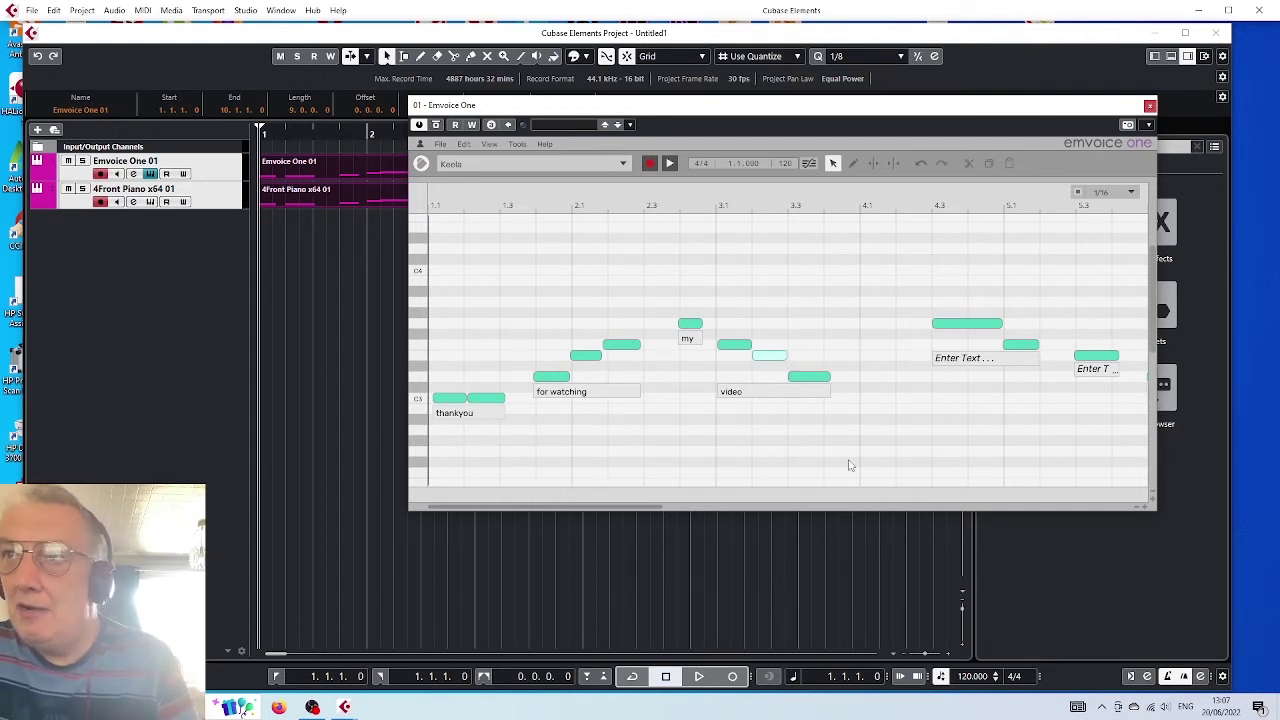
Step: Enter the lyric "please like" under the two joined notes that start at 4.3
left_click_drag(597, 510, 739, 516)
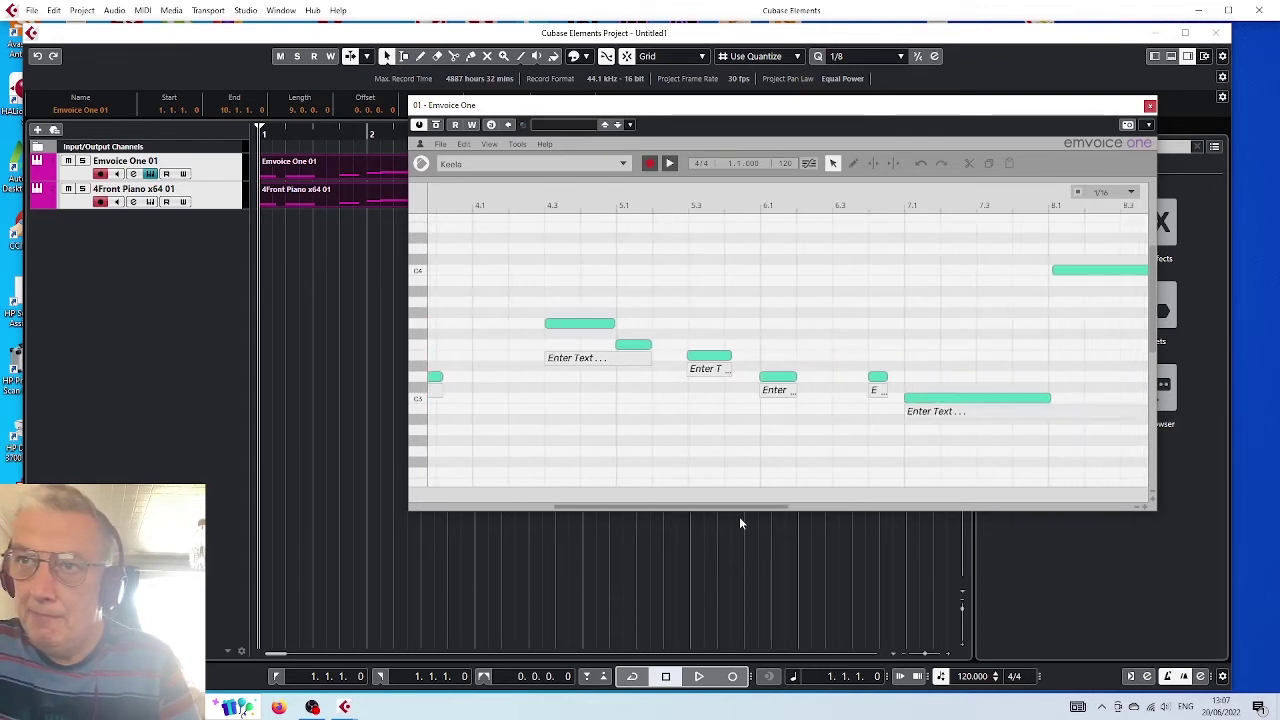
left_click(536, 360)
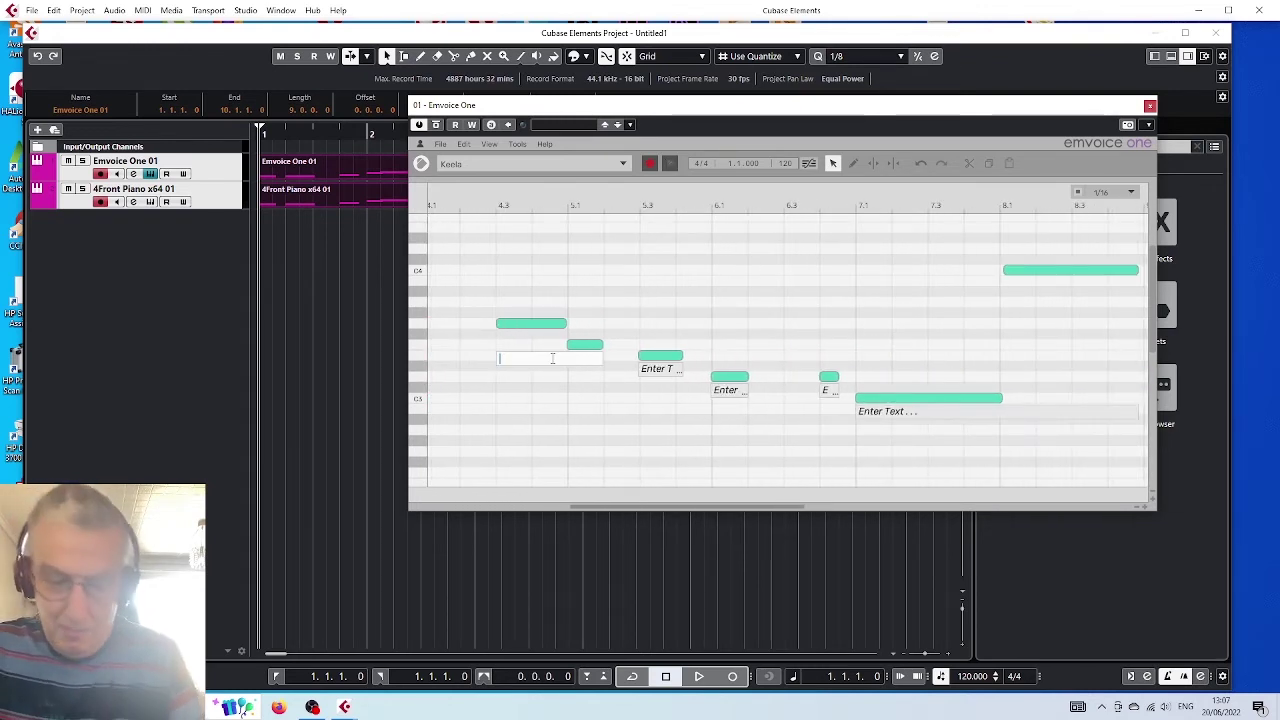
type("pleas")
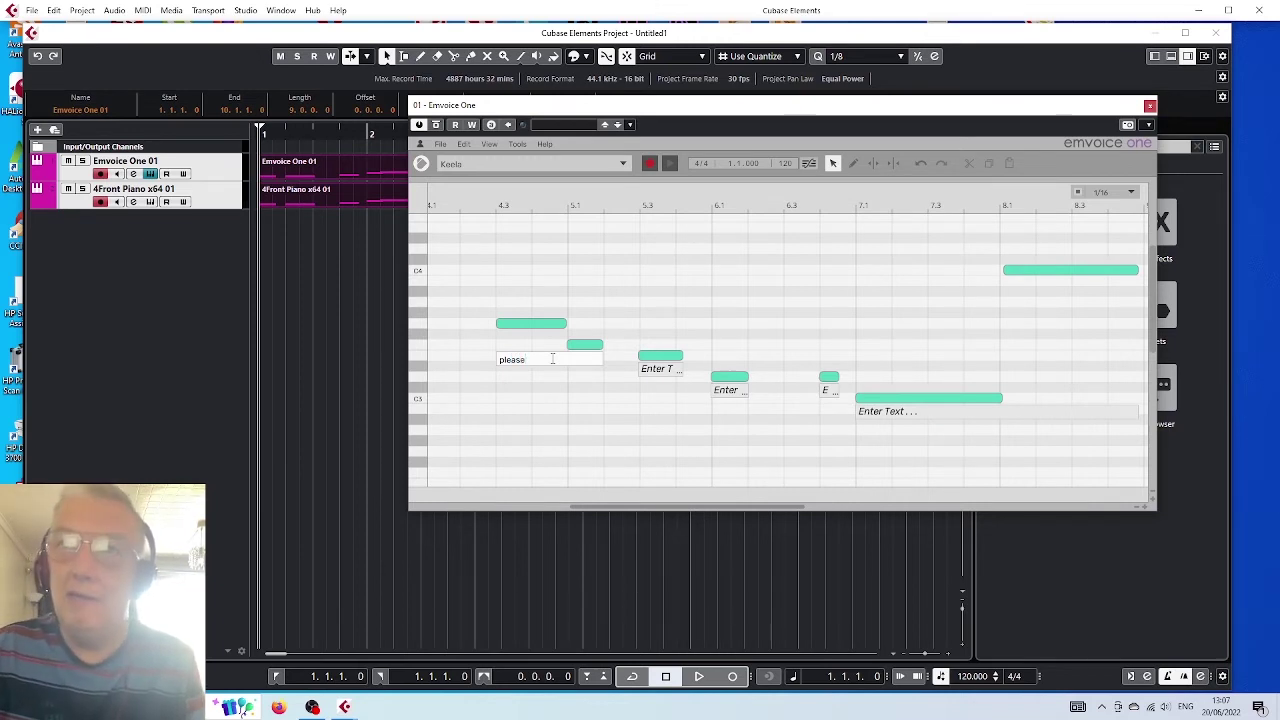
type("e like")
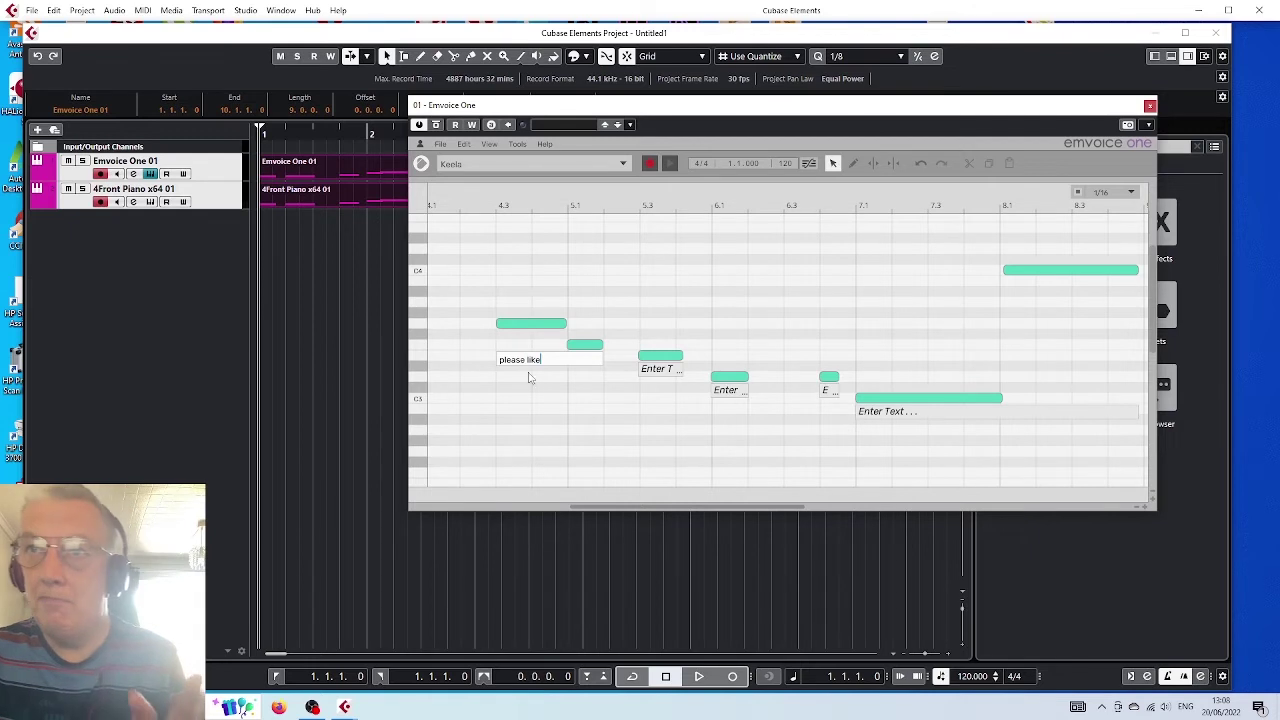
key("Return")
Step: Enter the lyric "share" under the single note near 5.3 and "and" under the note at 6.1
left_click(658, 368)
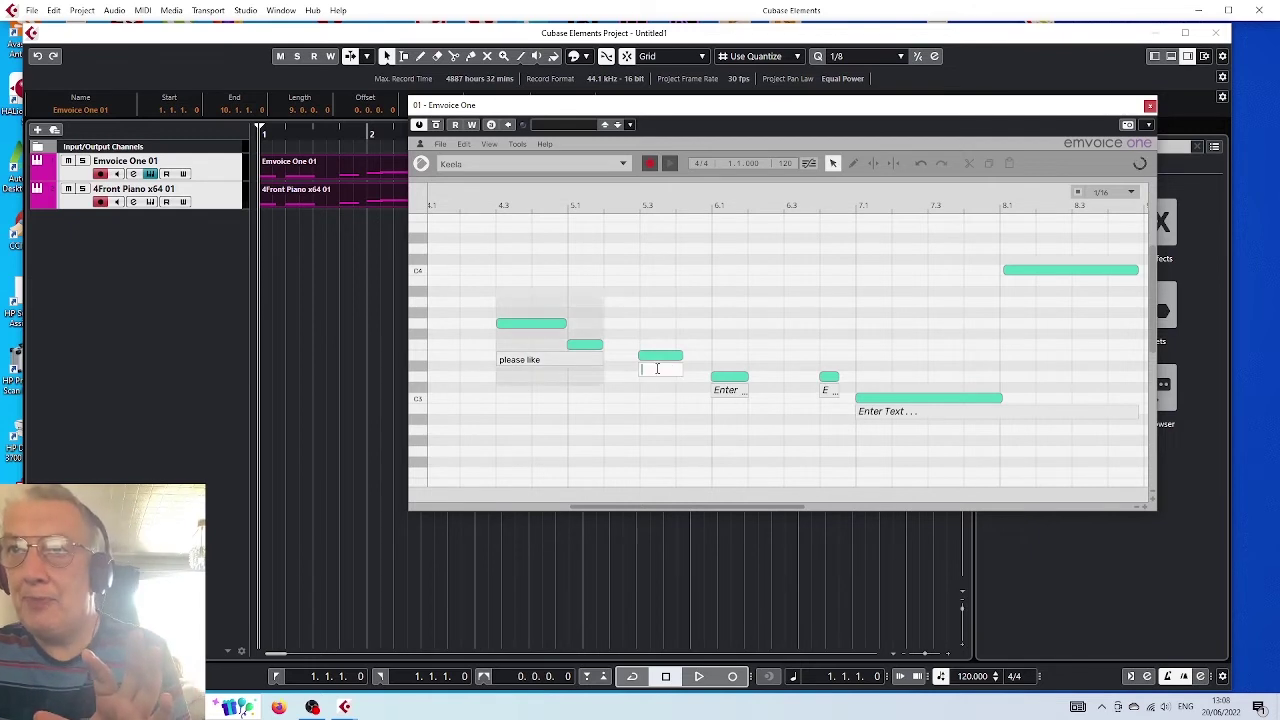
type("share")
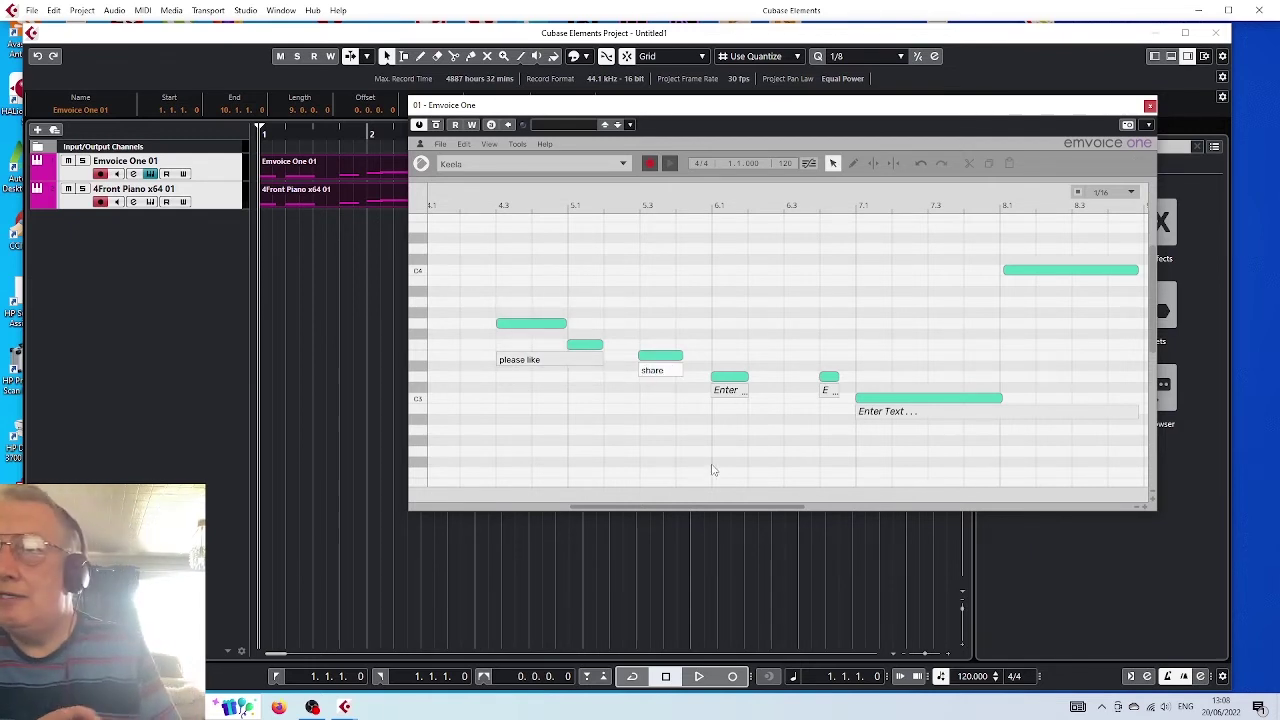
key("Return")
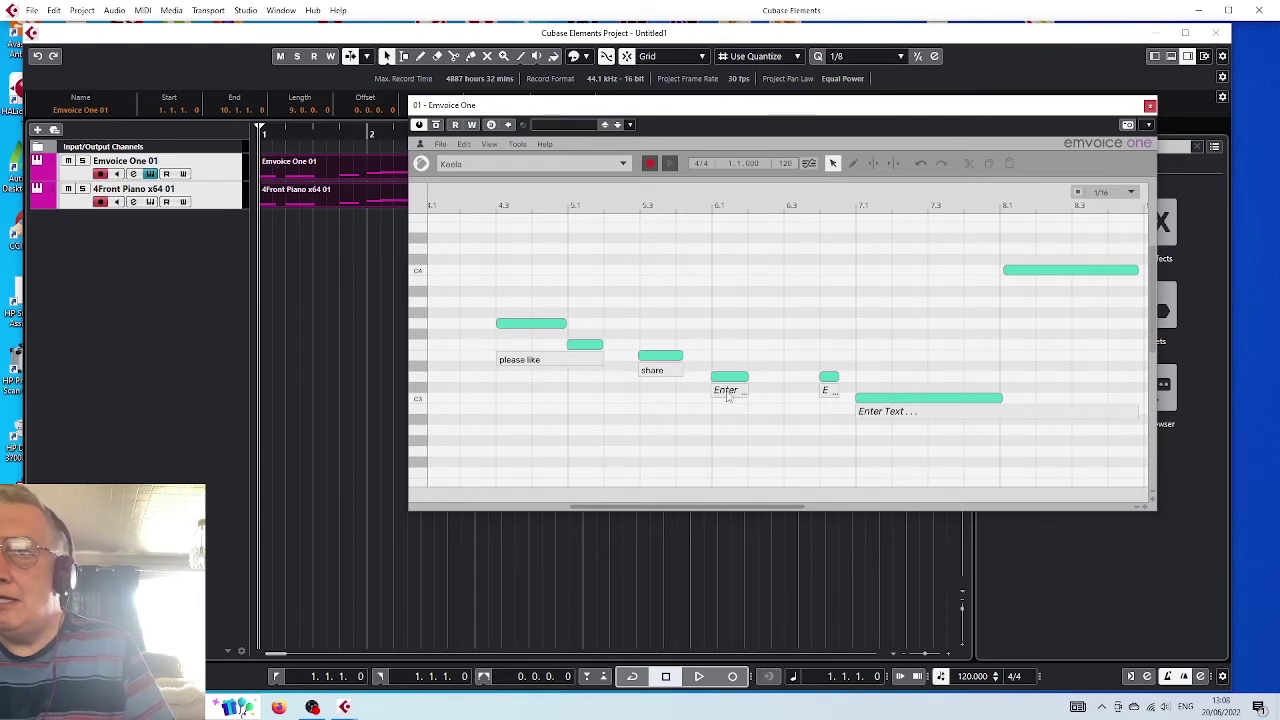
left_click(728, 394)
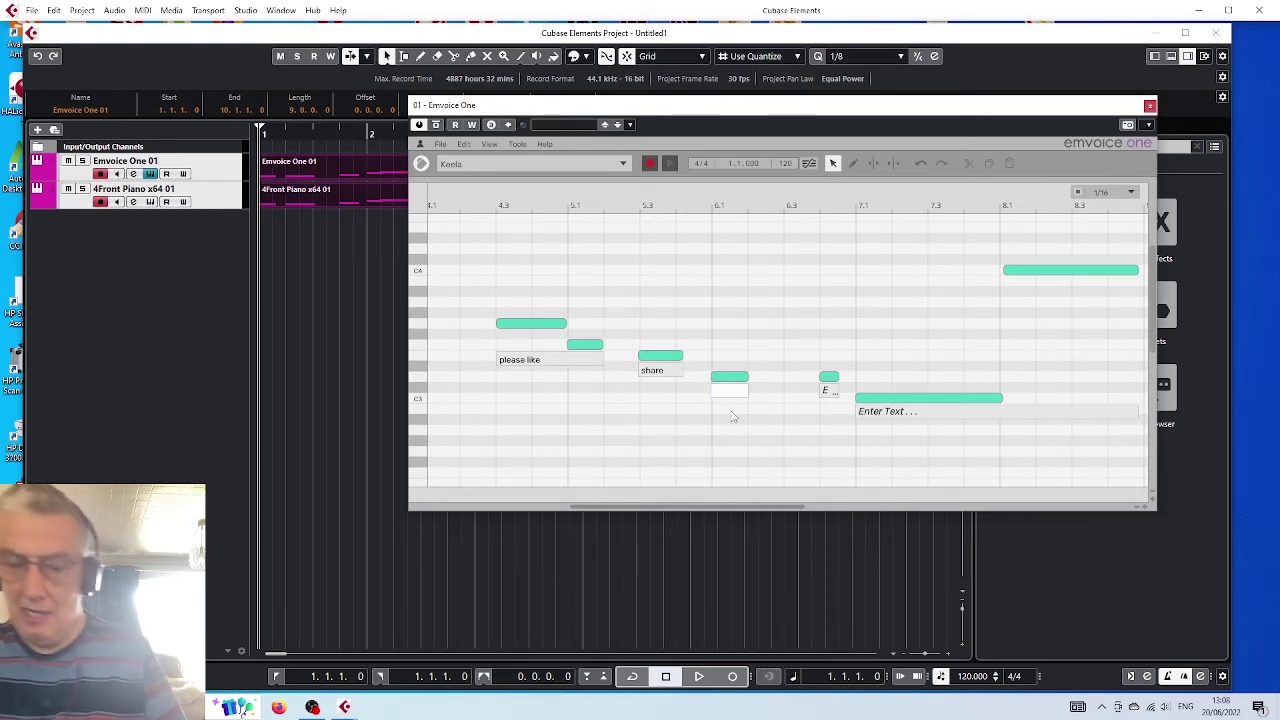
type("and")
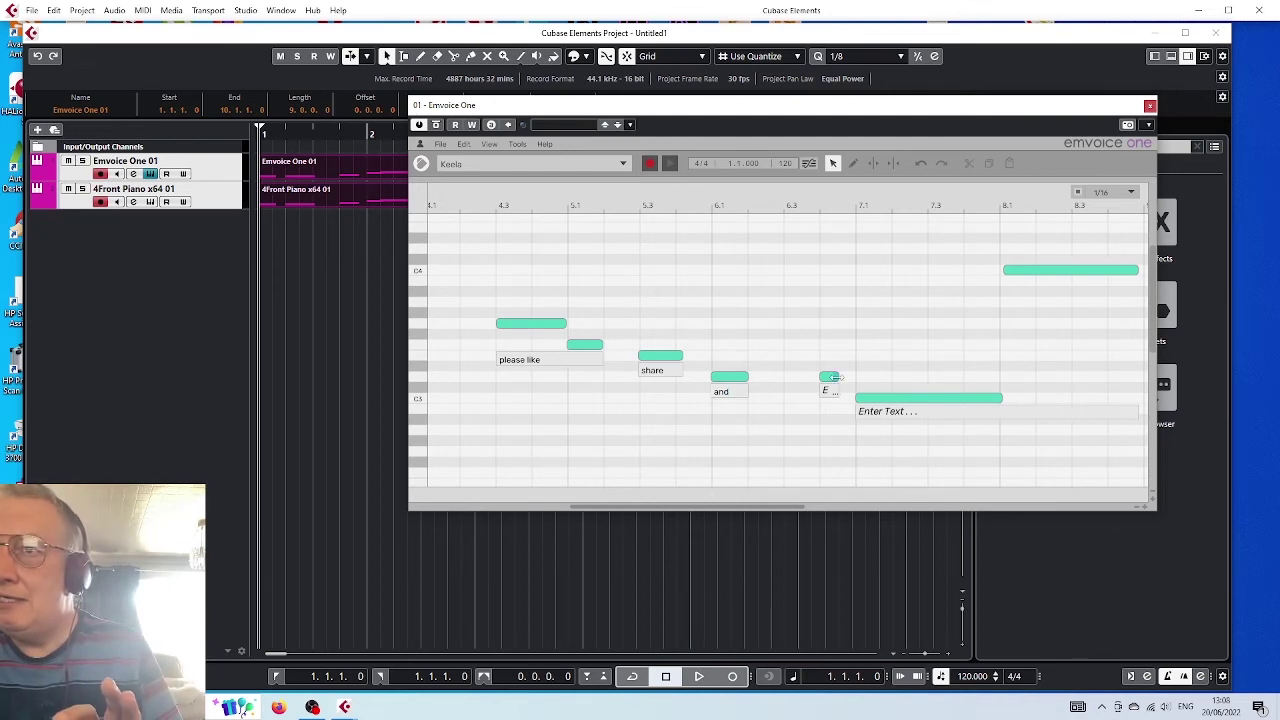
Step: Extend the short note before bar 7 to meet the next note, and enter "subscribe" as the joined phrase's lyric
left_click_drag(835, 377, 854, 377)
double_click(836, 410)
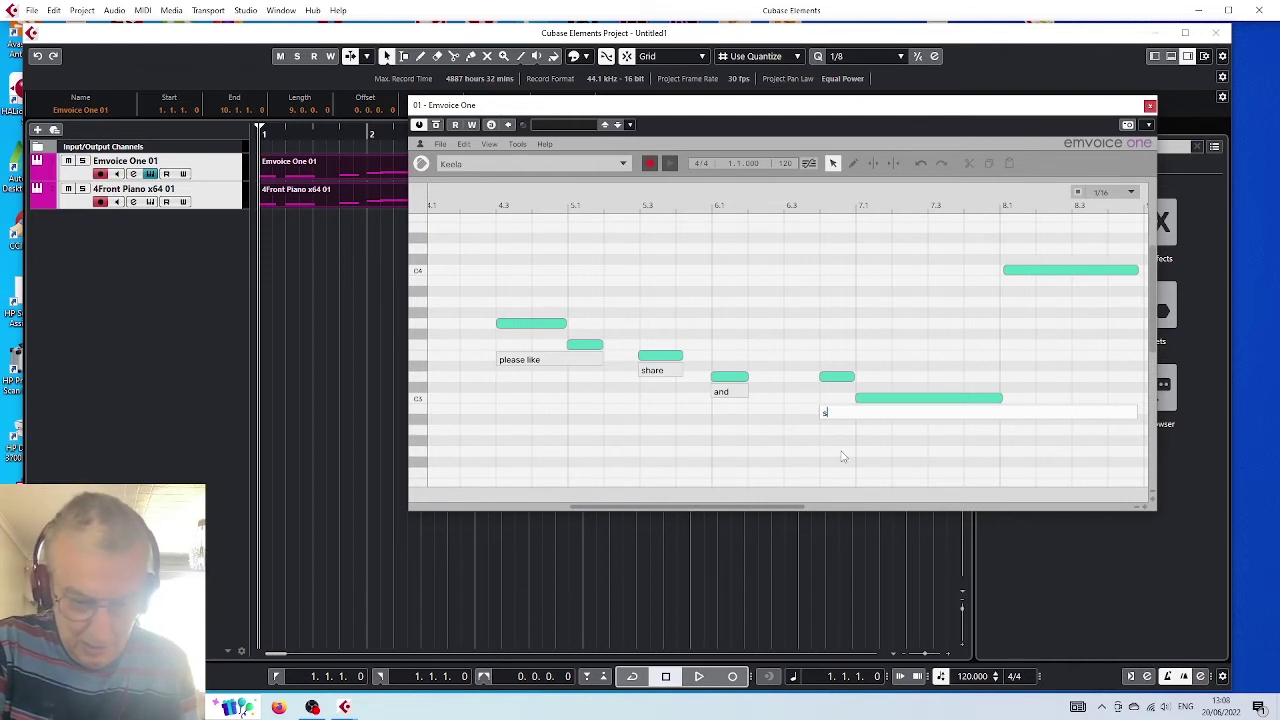
type("subscri")
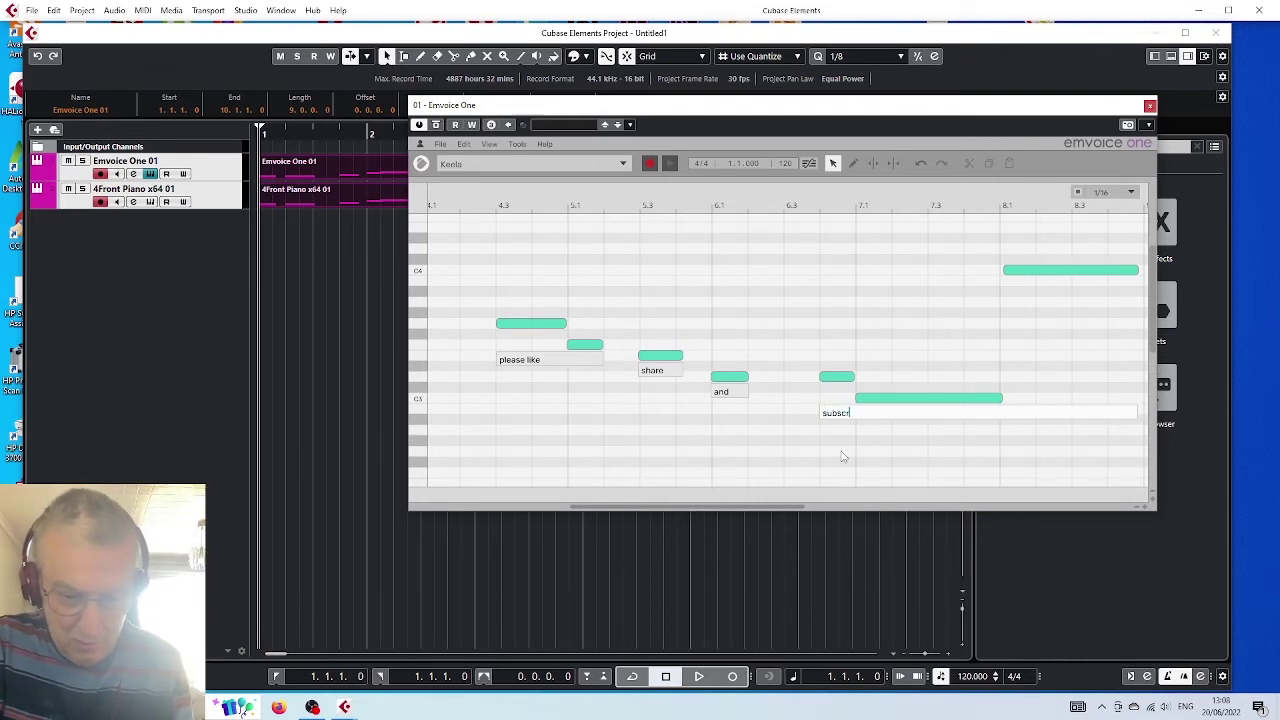
type("be")
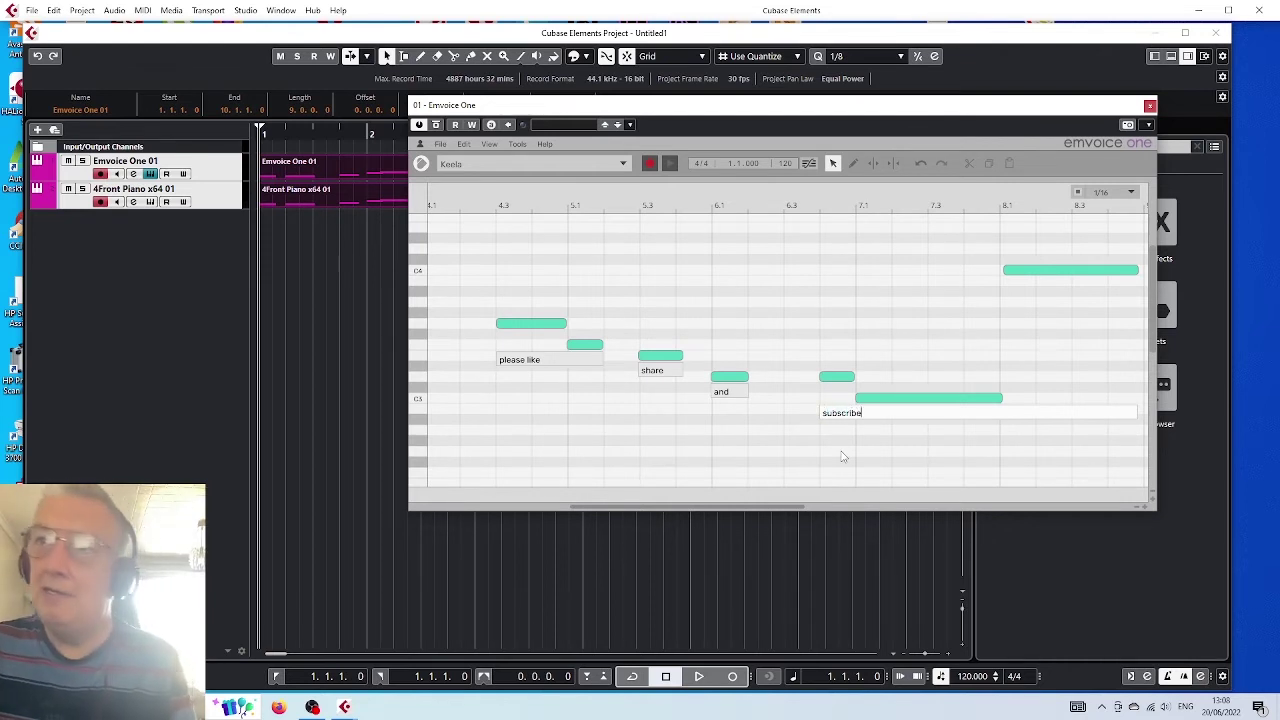
key("Return")
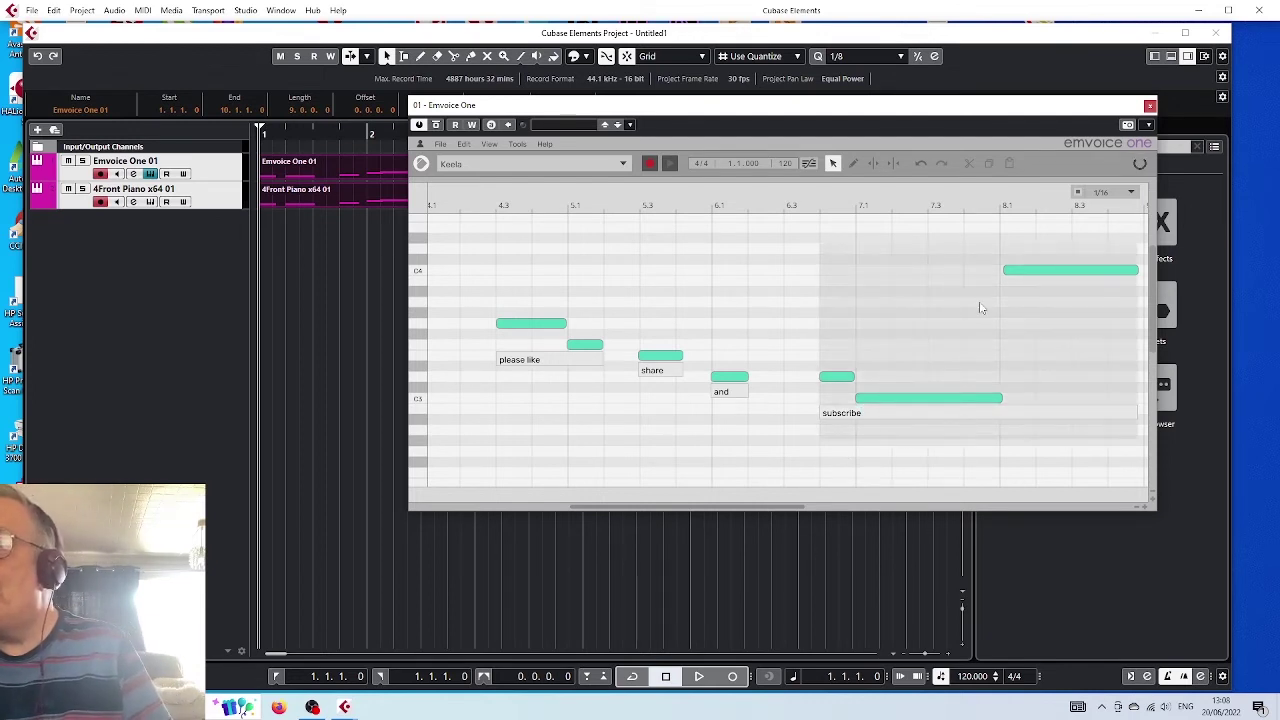
Step: Add "thanks" after "subscribe" in the last phrase's lyric so that it reads "subscribe thanks"
left_click_drag(777, 509, 846, 521)
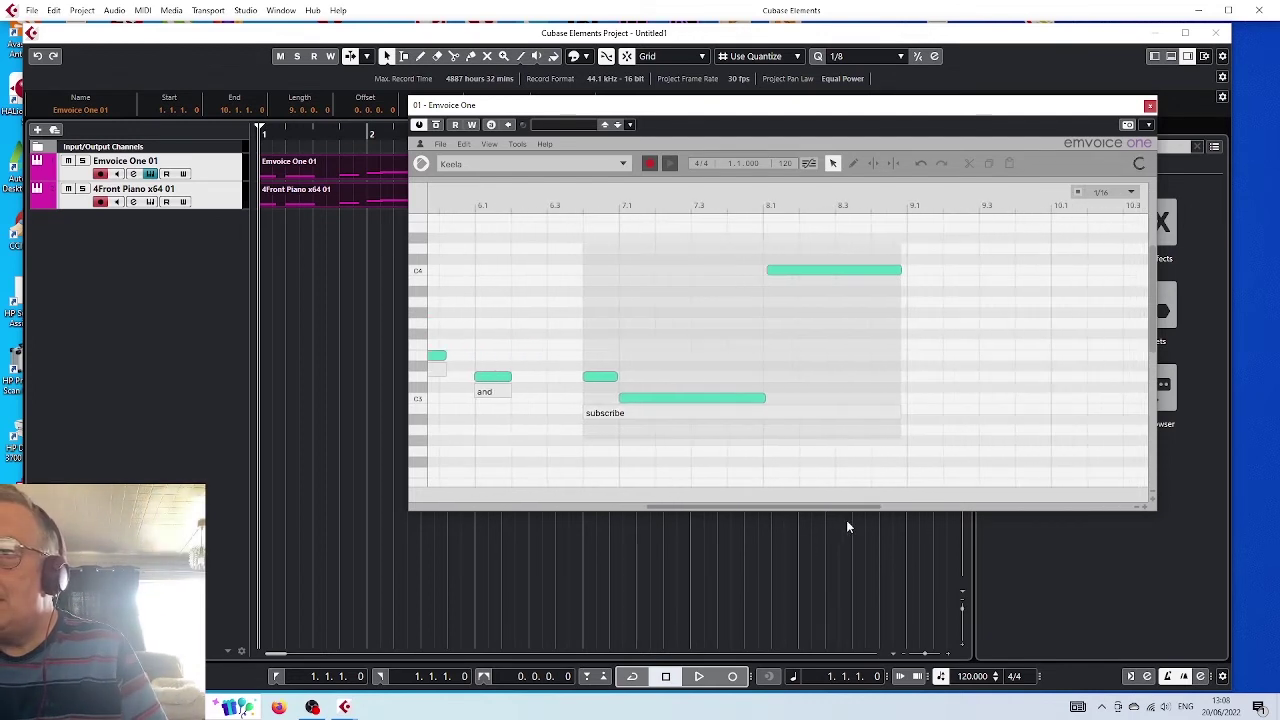
double_click(738, 412)
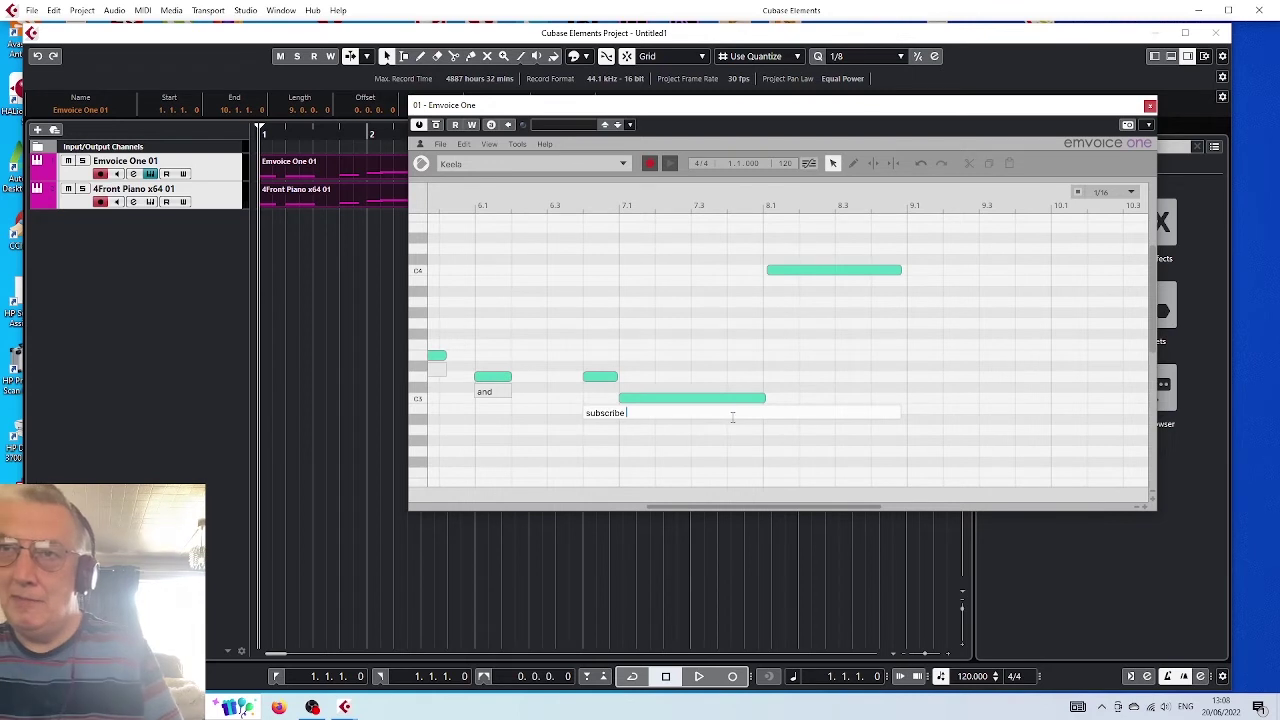
type("thanks")
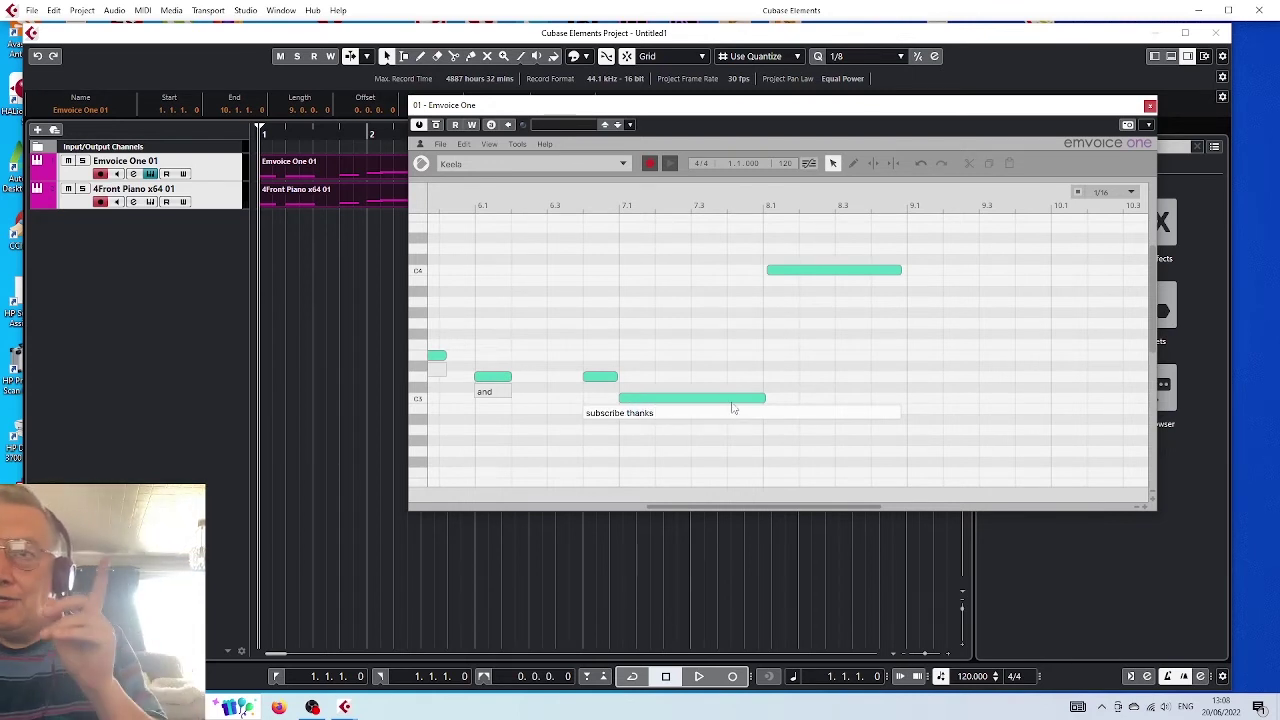
key("Return")
left_click_drag(1141, 508, 1100, 523)
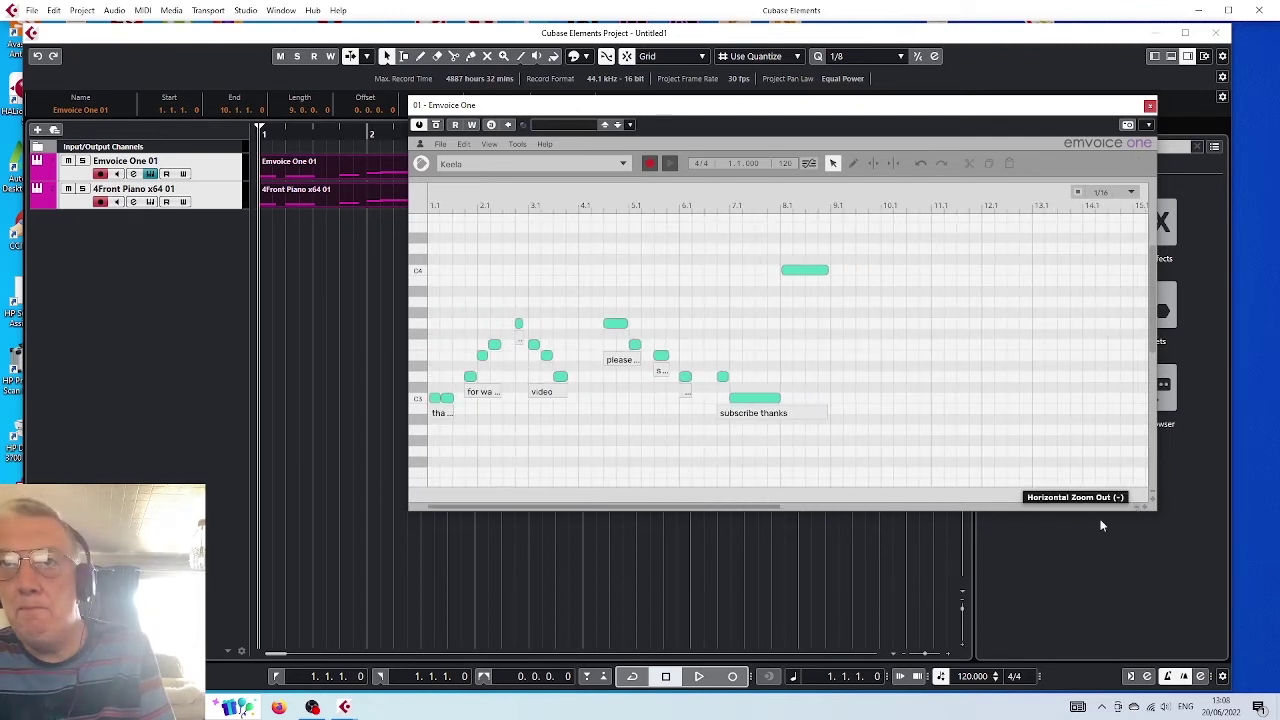
Step: Select all the notes in Emvoice One, preview the sung phrase, and close the plug-in's window
left_click_drag(727, 512, 664, 519)
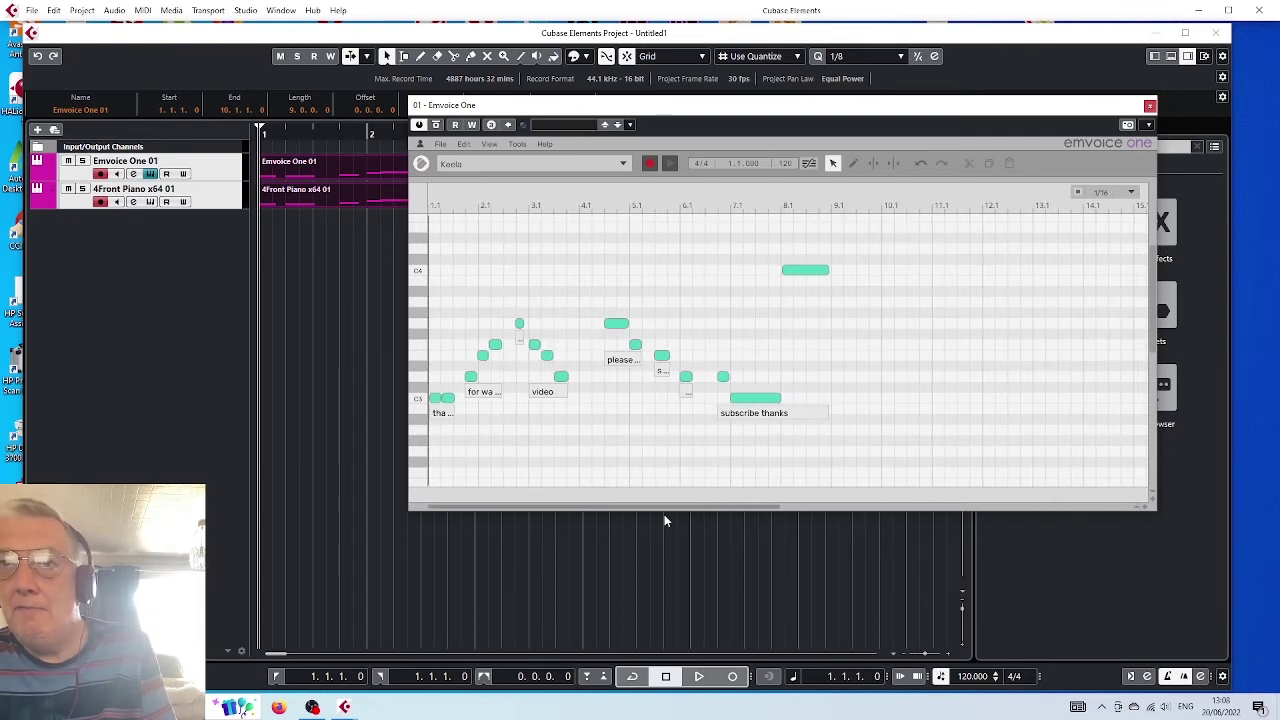
left_click_drag(884, 231, 432, 463)
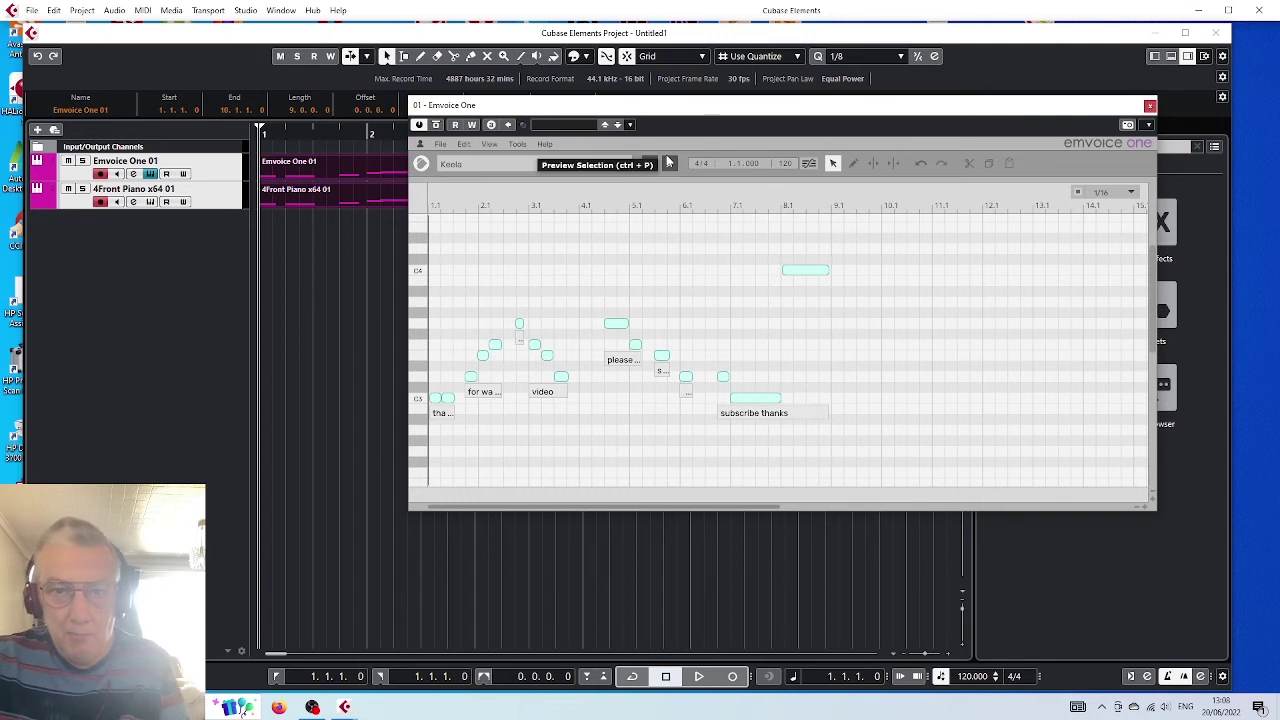
left_click(669, 163)
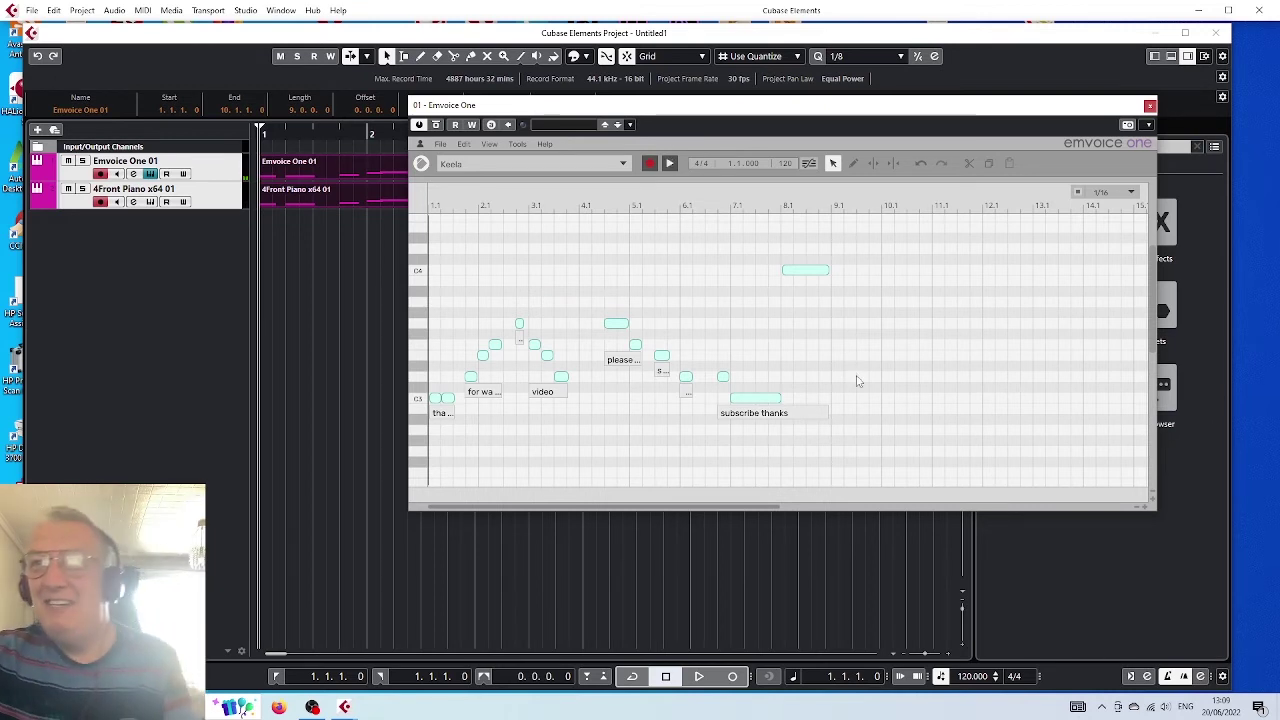
left_click(1150, 106)
left_click(564, 402)
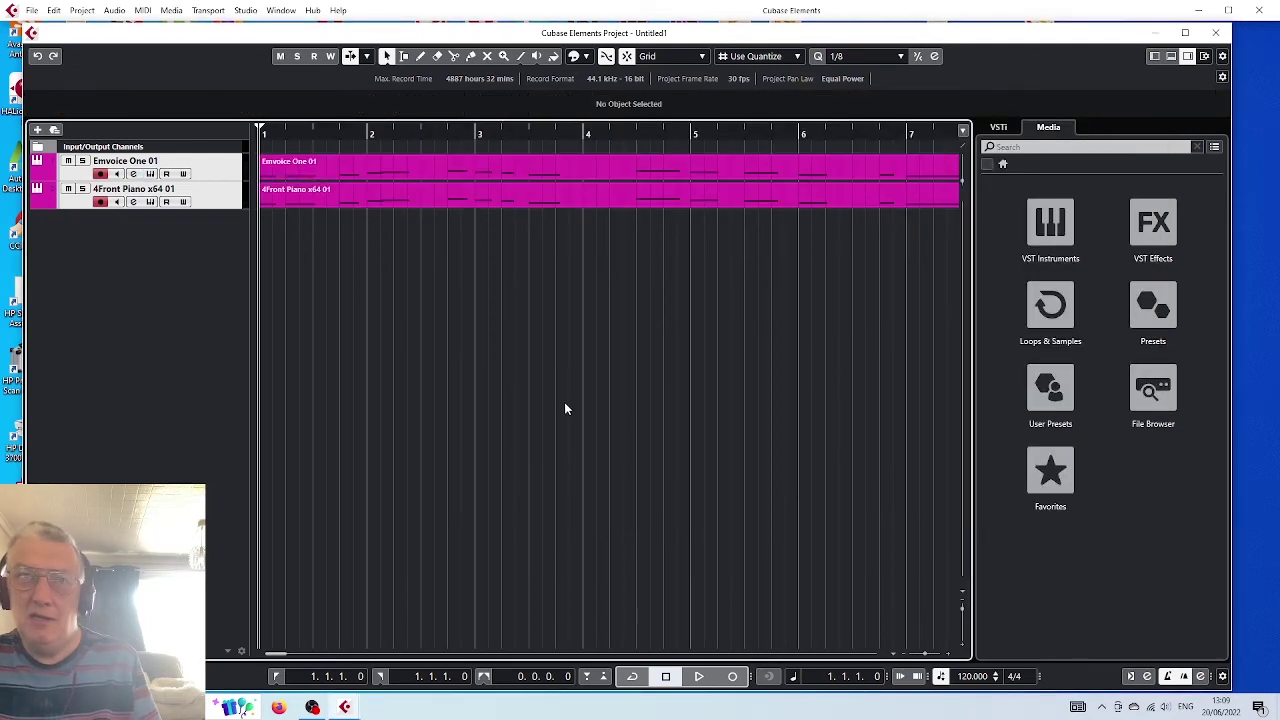
right_click(213, 206)
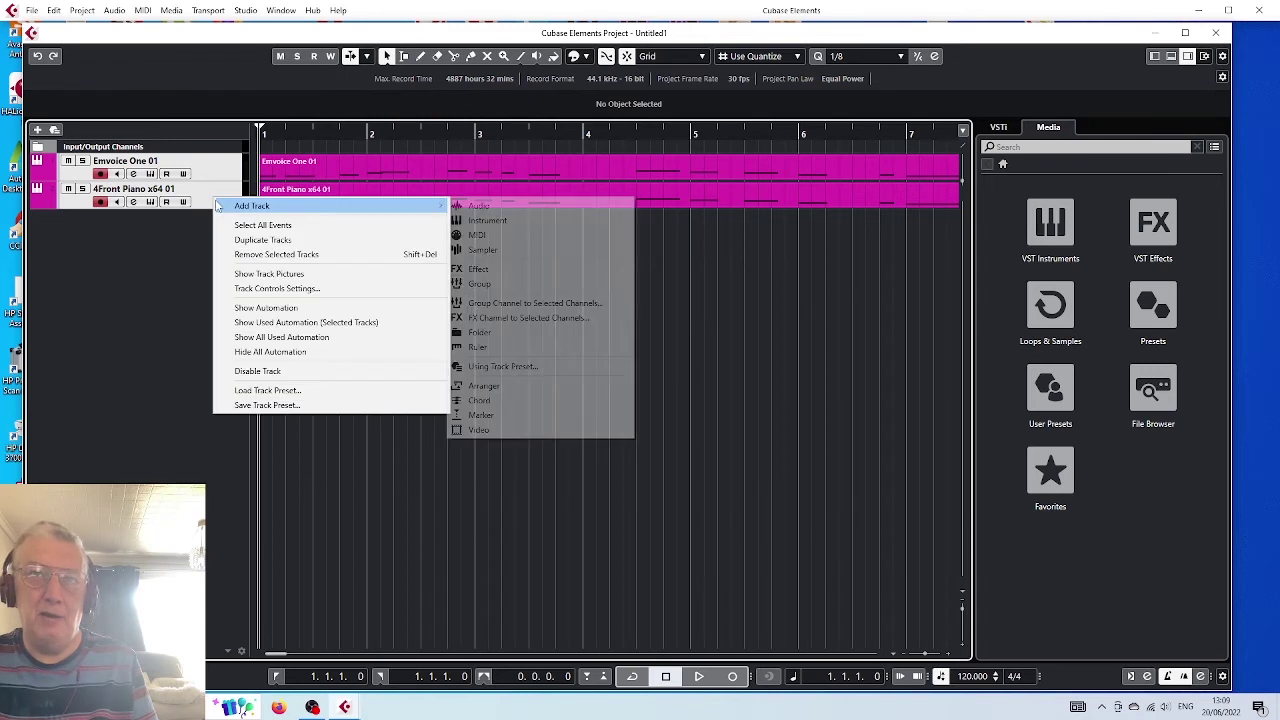
left_click(236, 257)
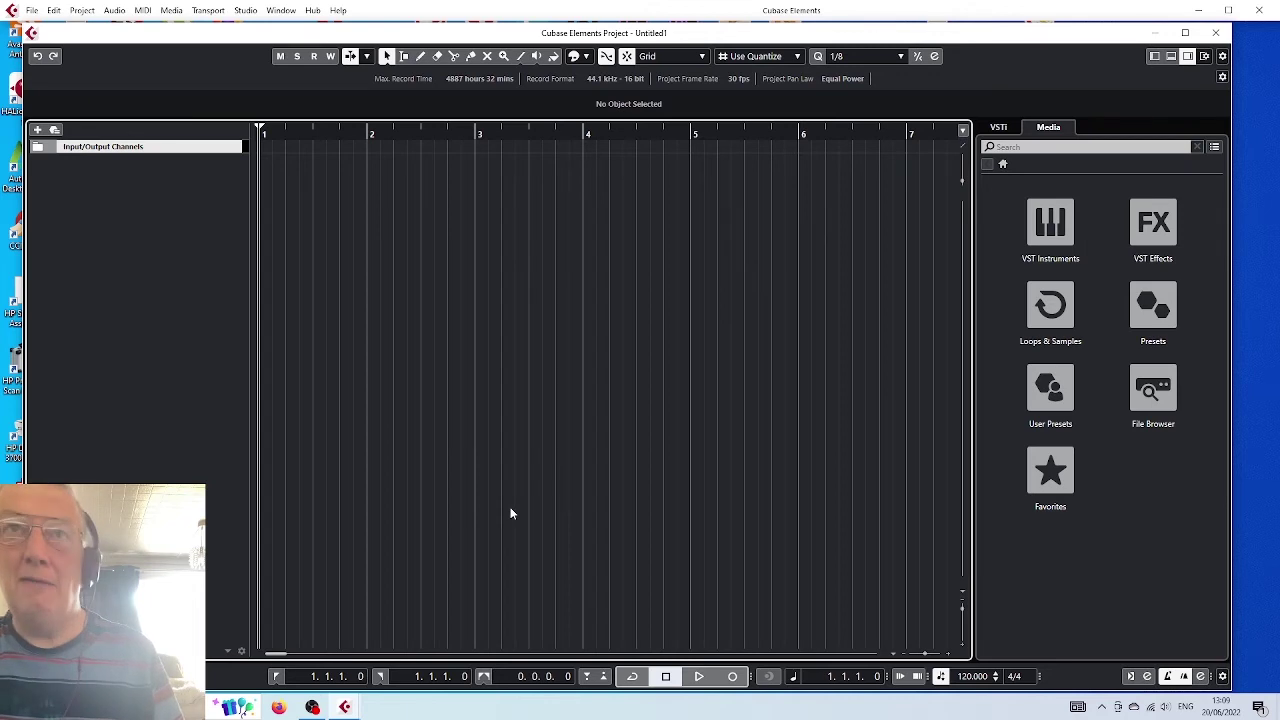
key("ctrl+z")
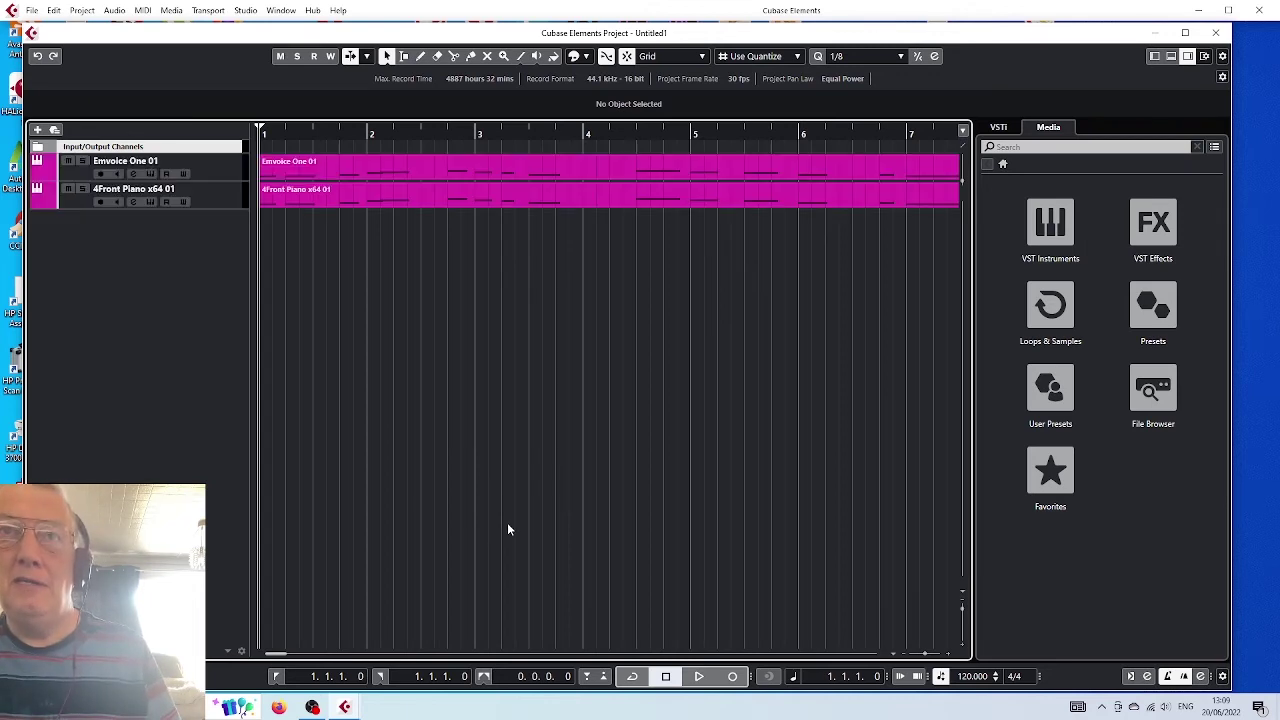
Step: Remove only the 4Front Piano track from the project
left_click(236, 206)
right_click(226, 204)
left_click(258, 259)
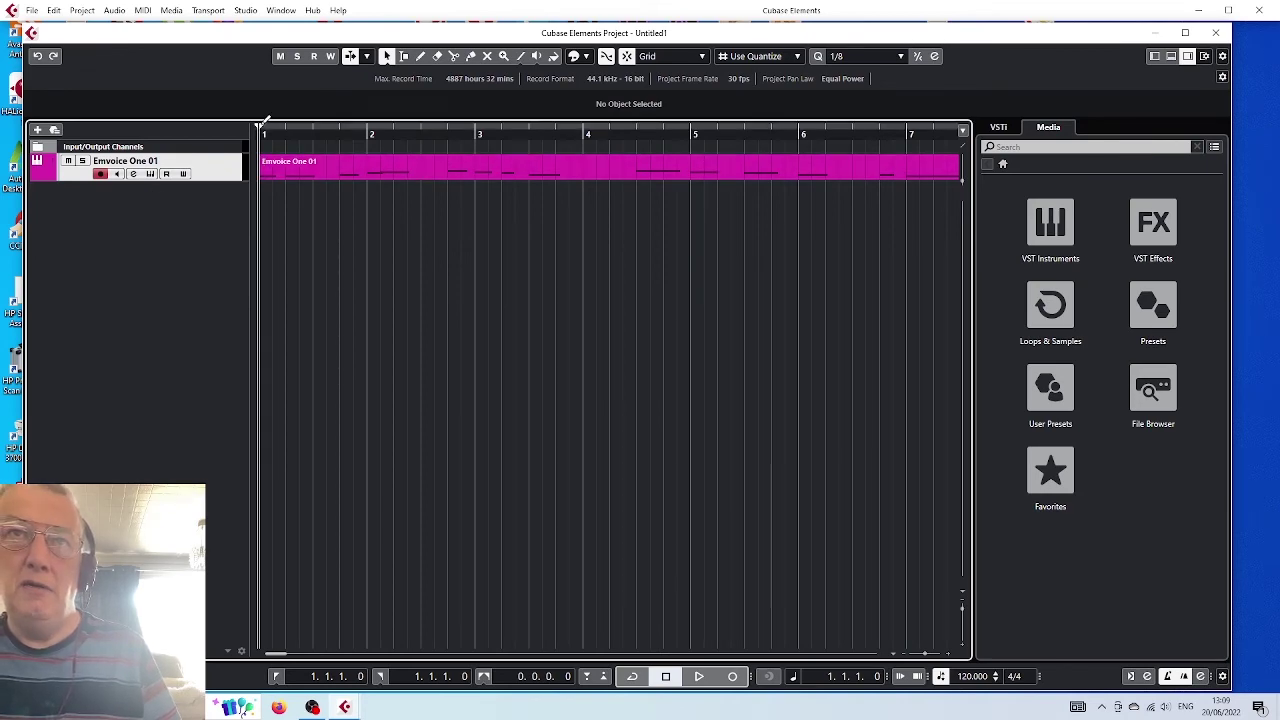
Step: Set the locator range from bar 1 to bar 10 so that it spans the whole Emvoice One part
left_click_drag(268, 124, 877, 220)
scroll(610, 390, "right", 6)
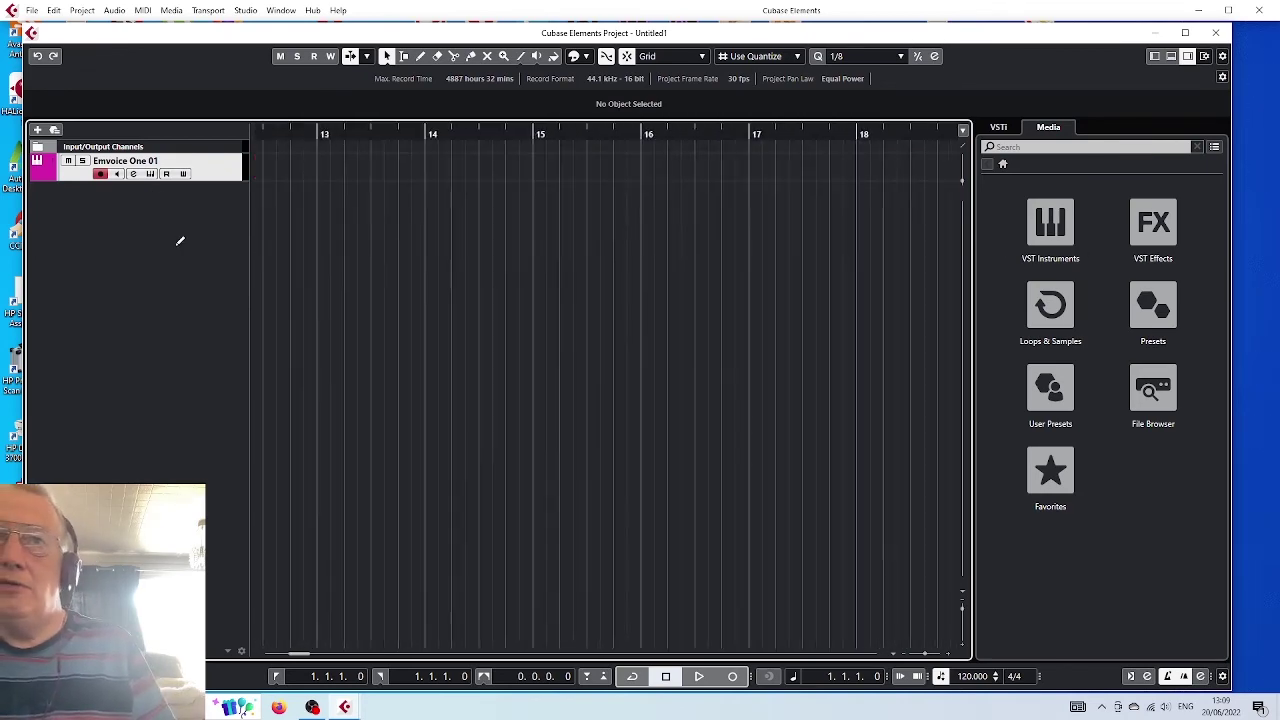
scroll(471, 234, "left", 6)
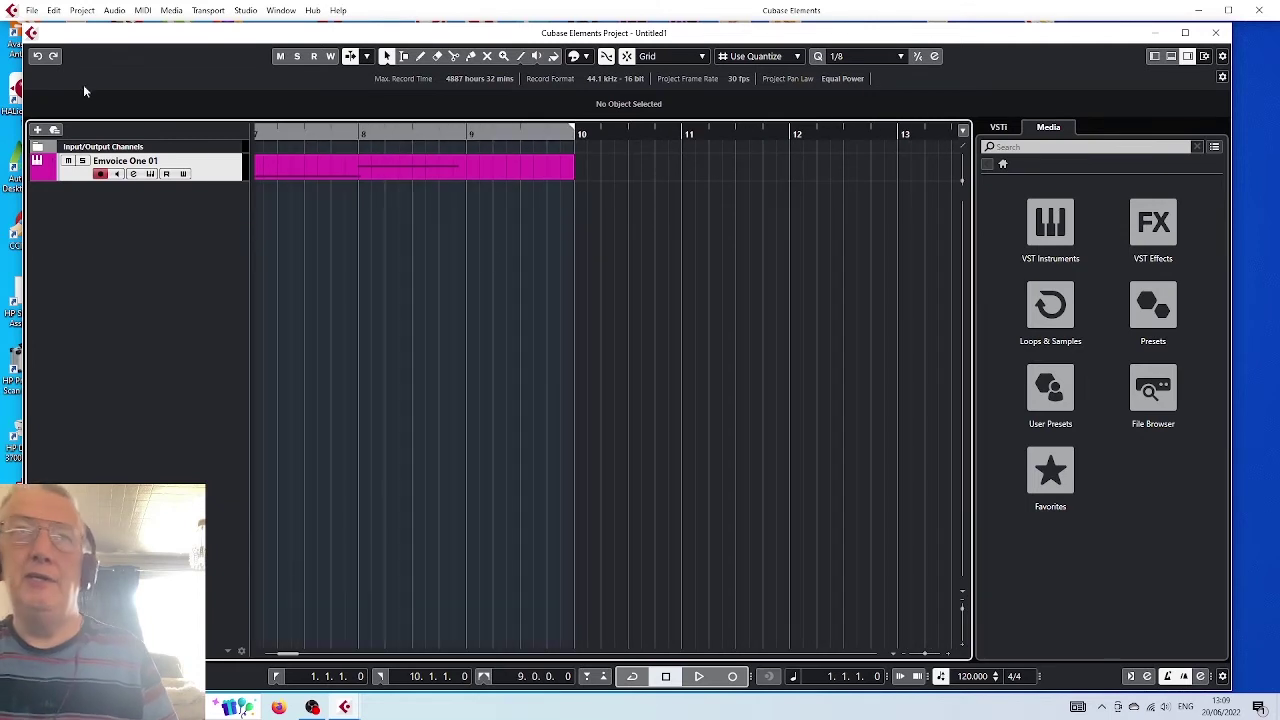
Step: Export the range as an audio mixdown named "thankyou", with the after-export action set to Create Audio Track
left_click(31, 11)
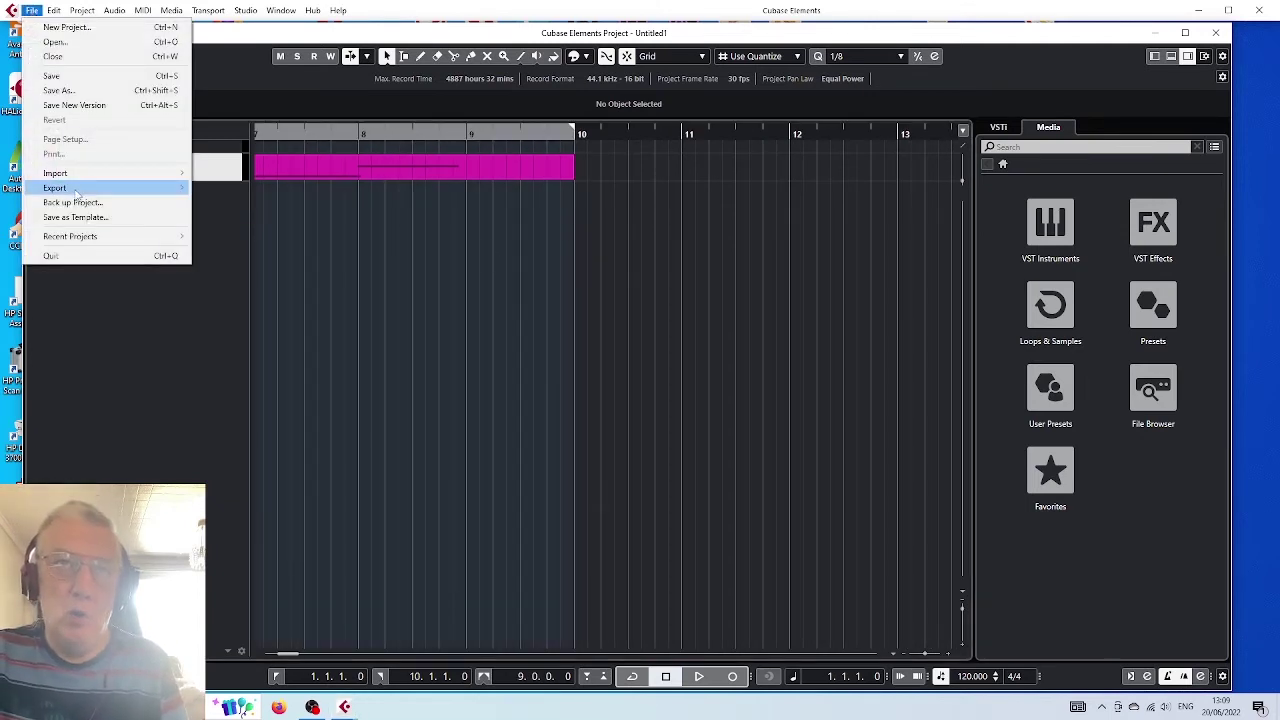
mouse_move(76, 193)
left_click(222, 188)
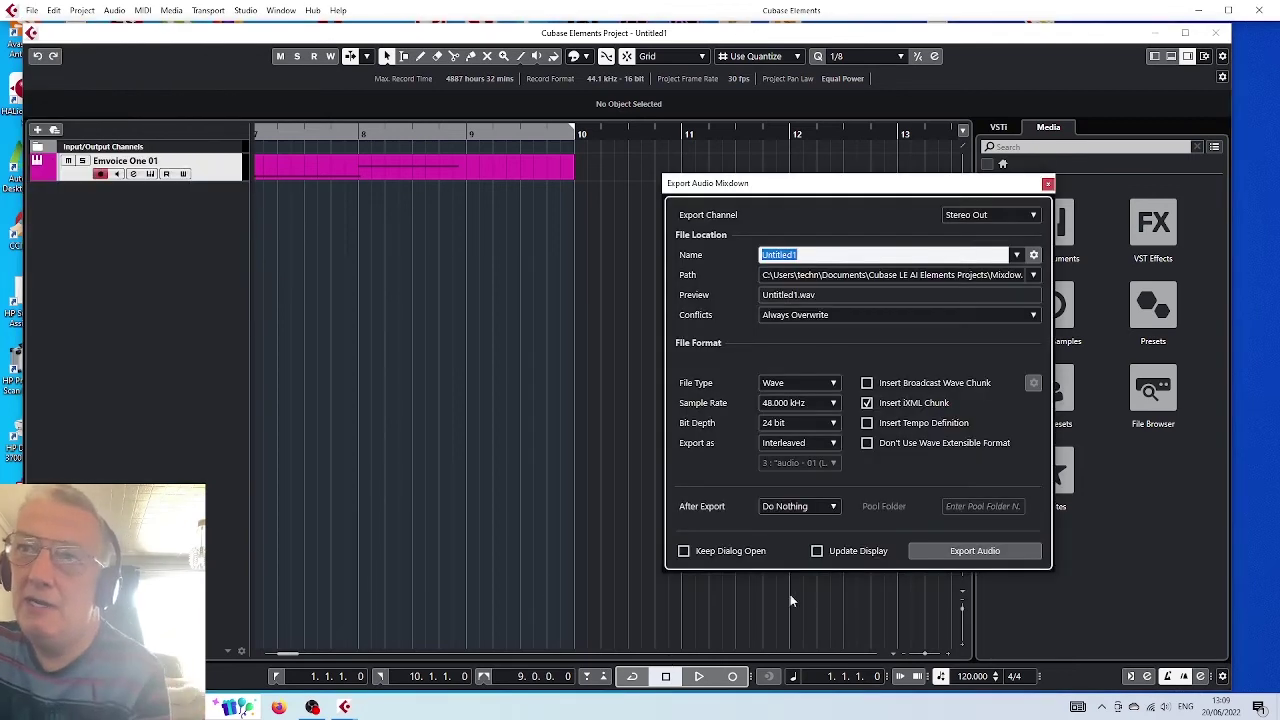
left_click(804, 506)
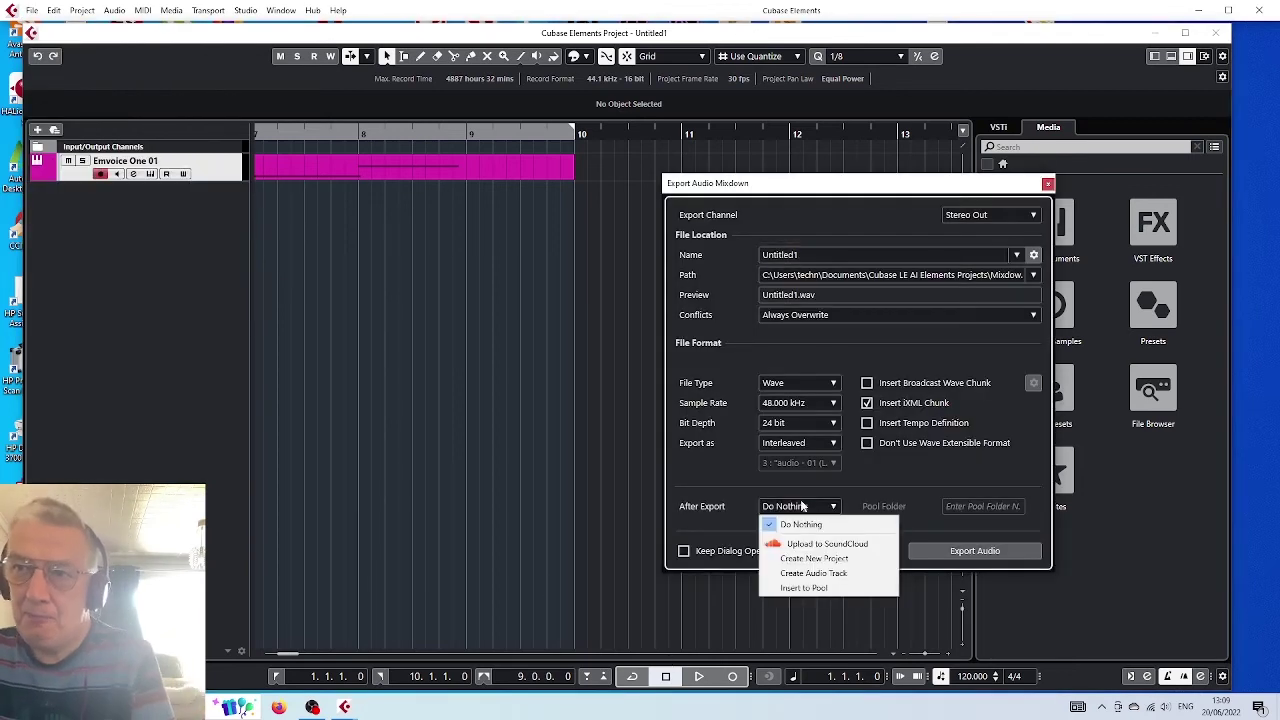
left_click(789, 575)
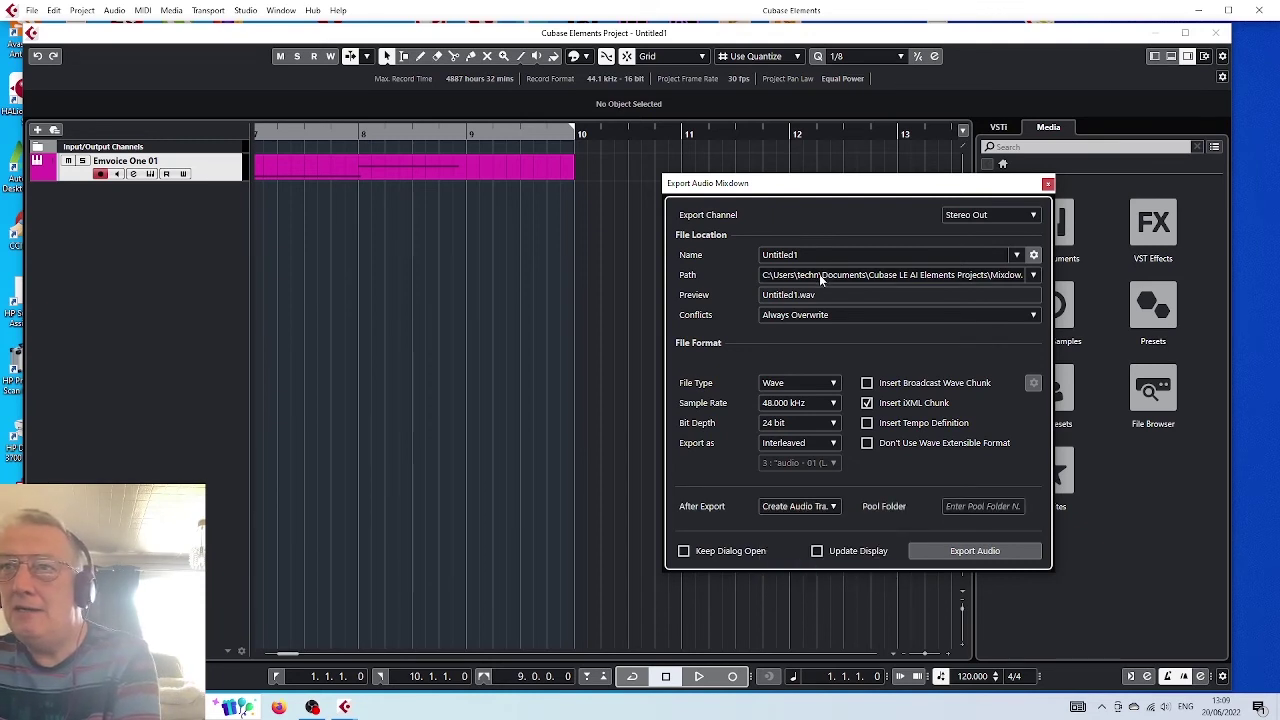
double_click(795, 254)
type("E")
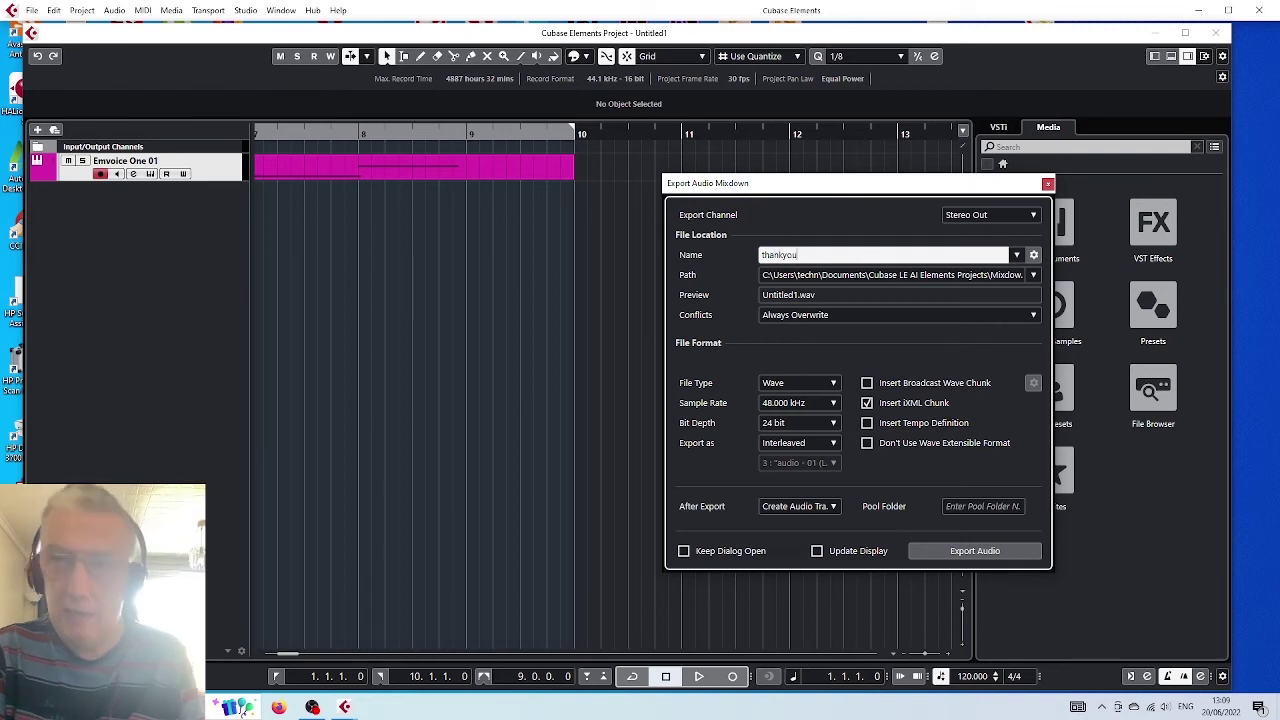
left_click(960, 551)
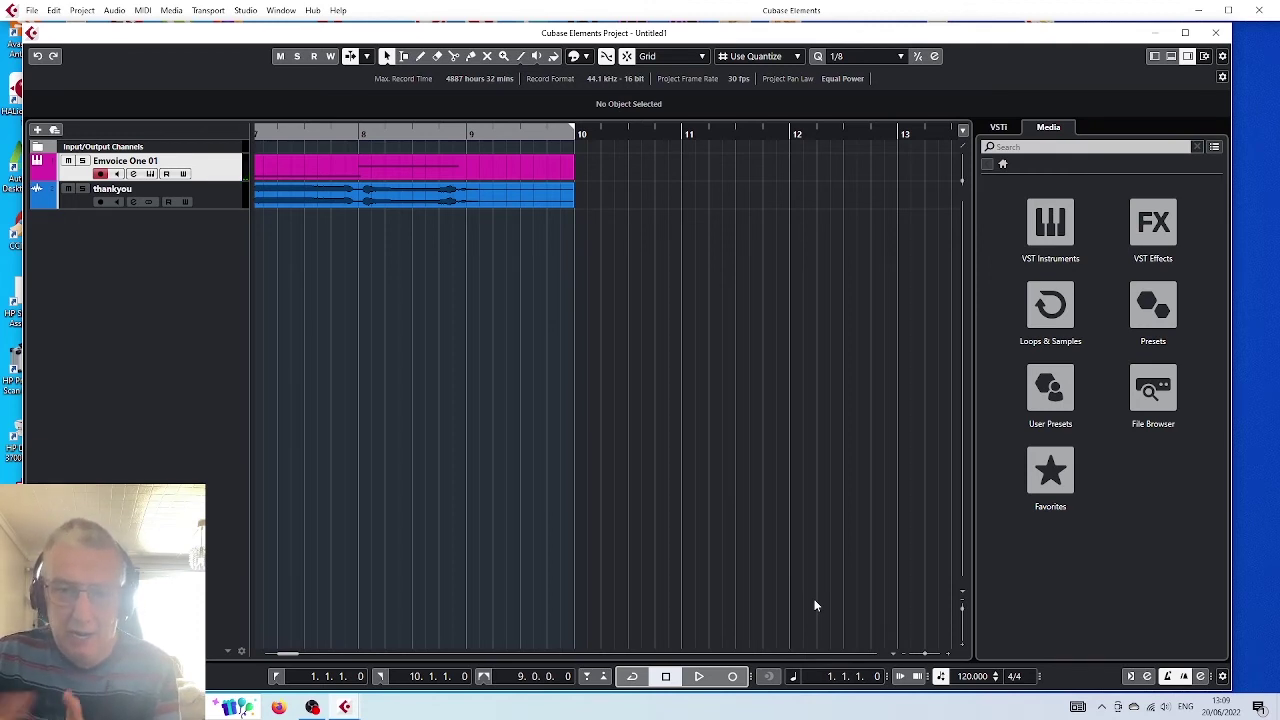
Step: Mute the Emvoice One track and play the opening bars of the "thankyou" audio track
left_click(67, 162)
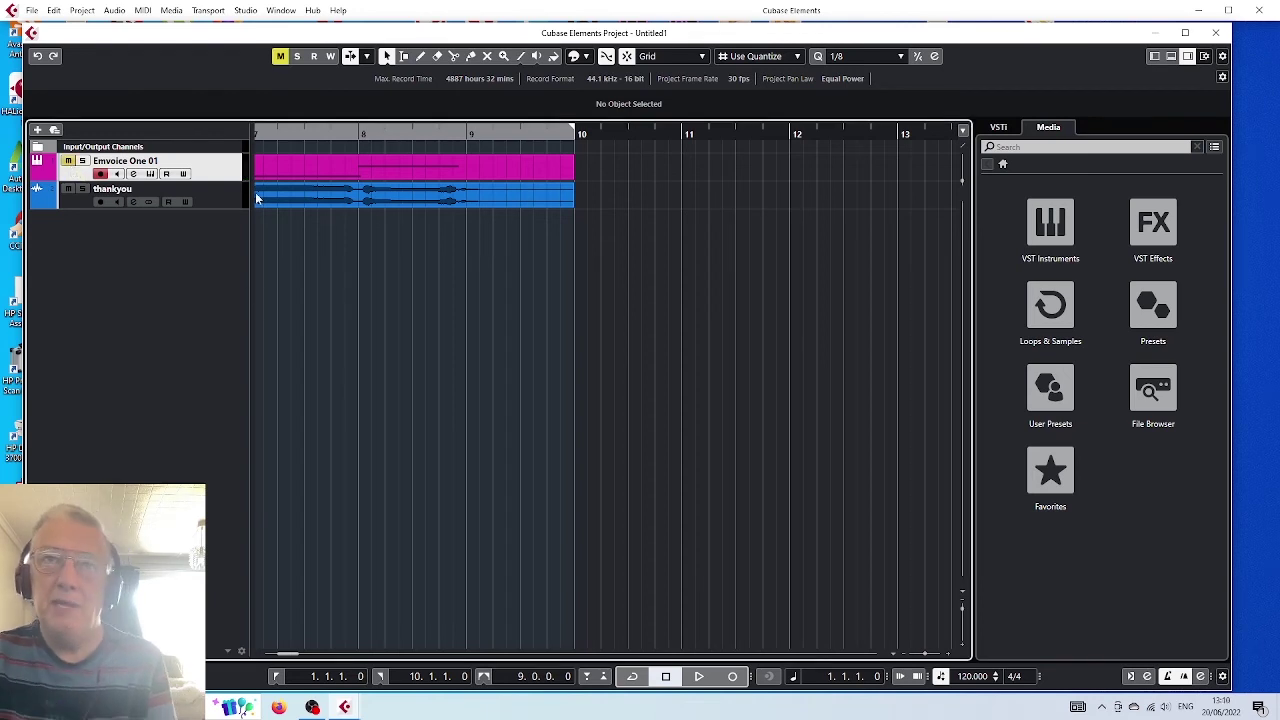
left_click_drag(292, 655, 243, 658)
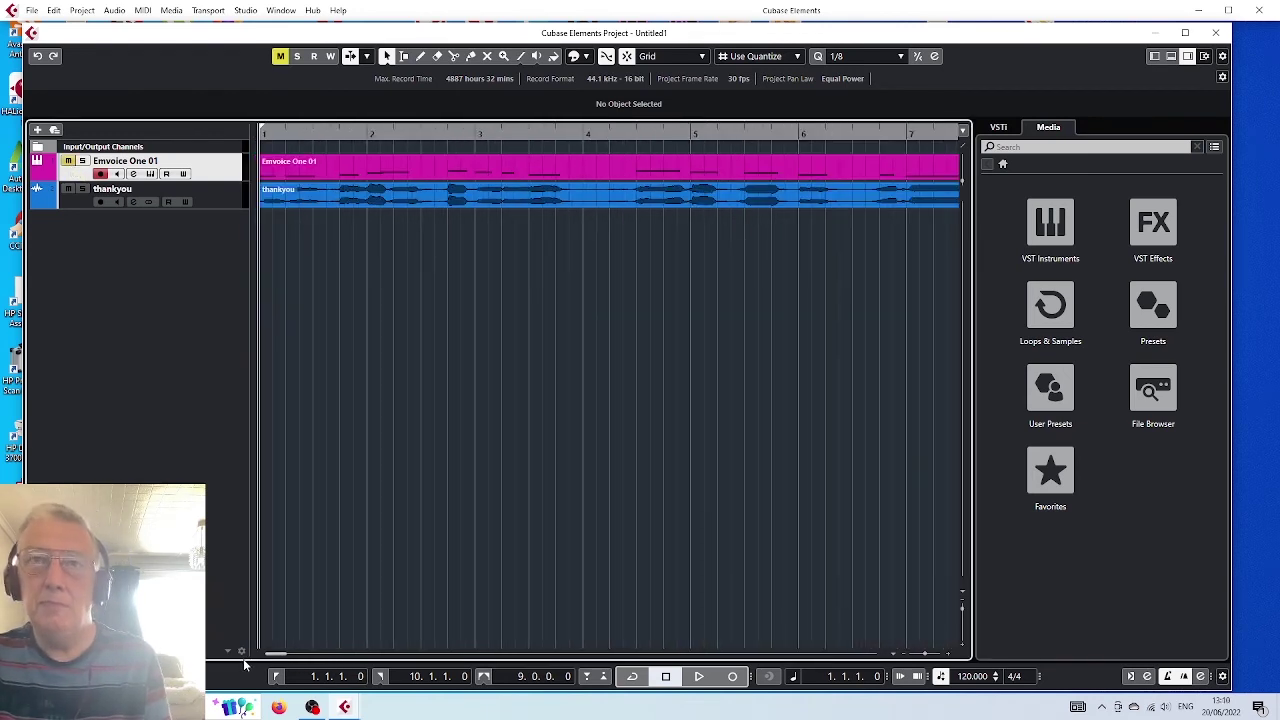
key("space")
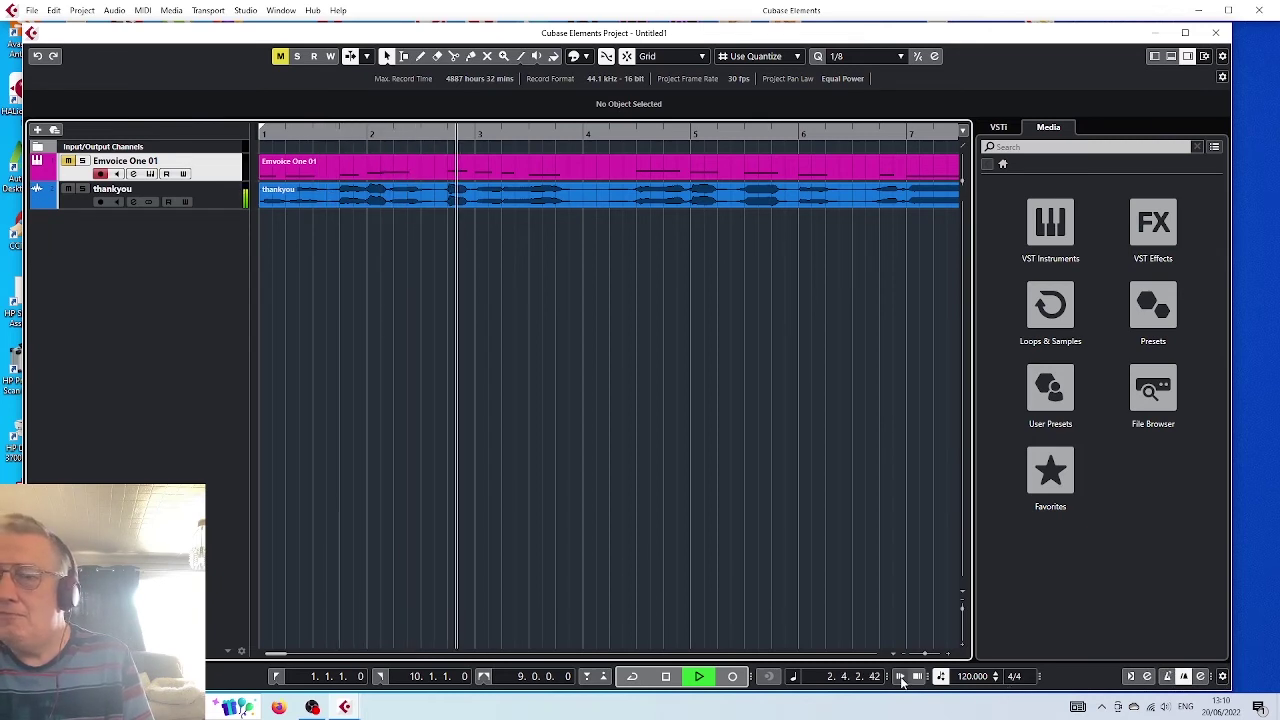
left_click(666, 677)
Step: Insert the Raum reverb in the first insert slot of the "thankyou" track's channel
left_click(213, 198)
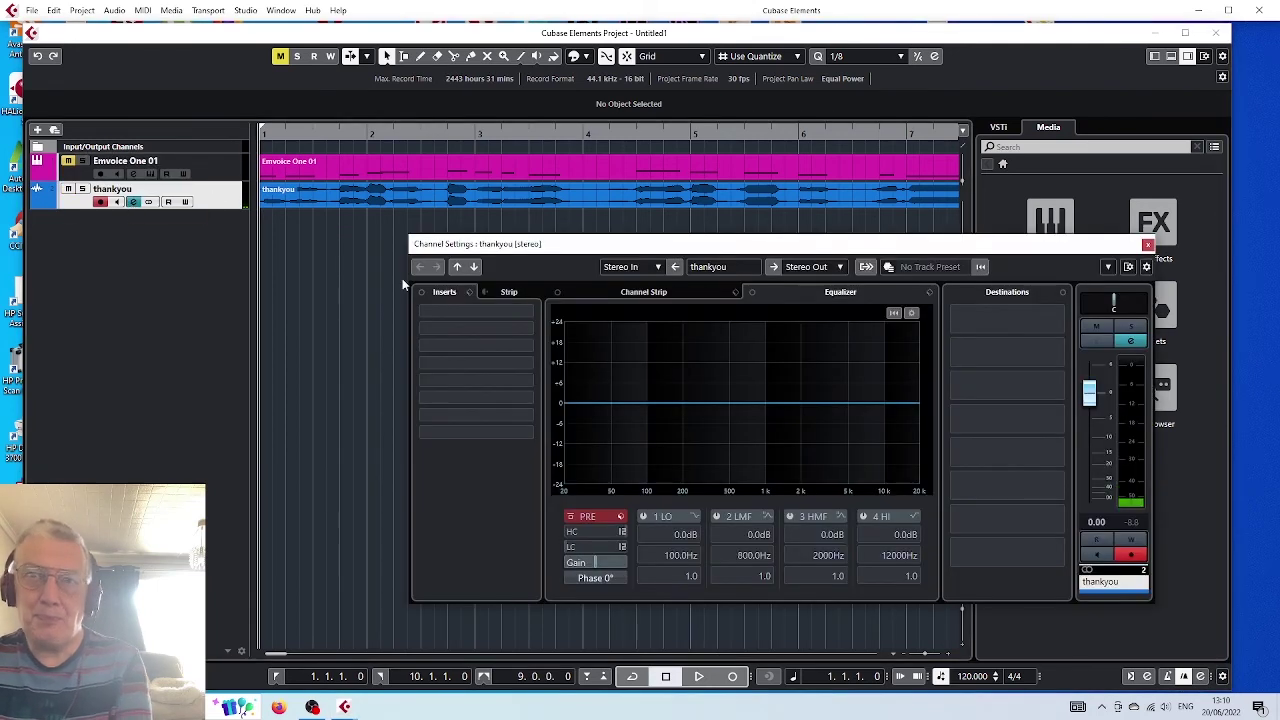
left_click(526, 310)
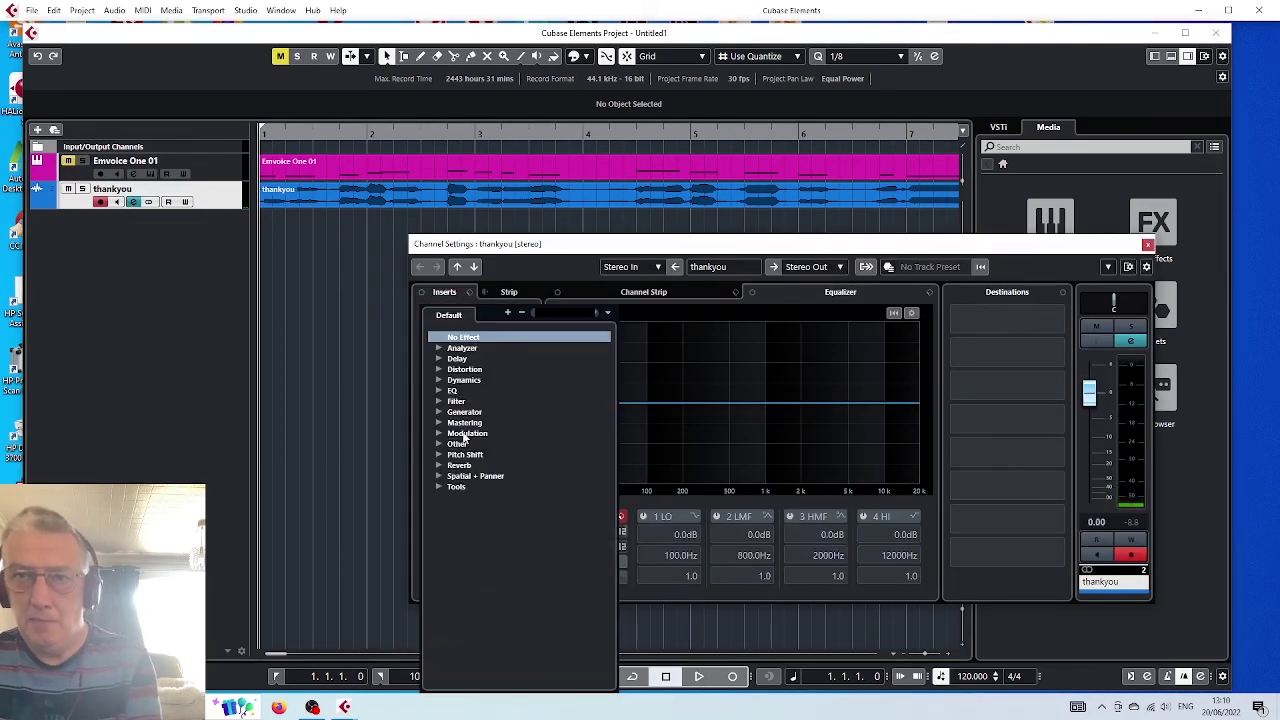
left_click(443, 466)
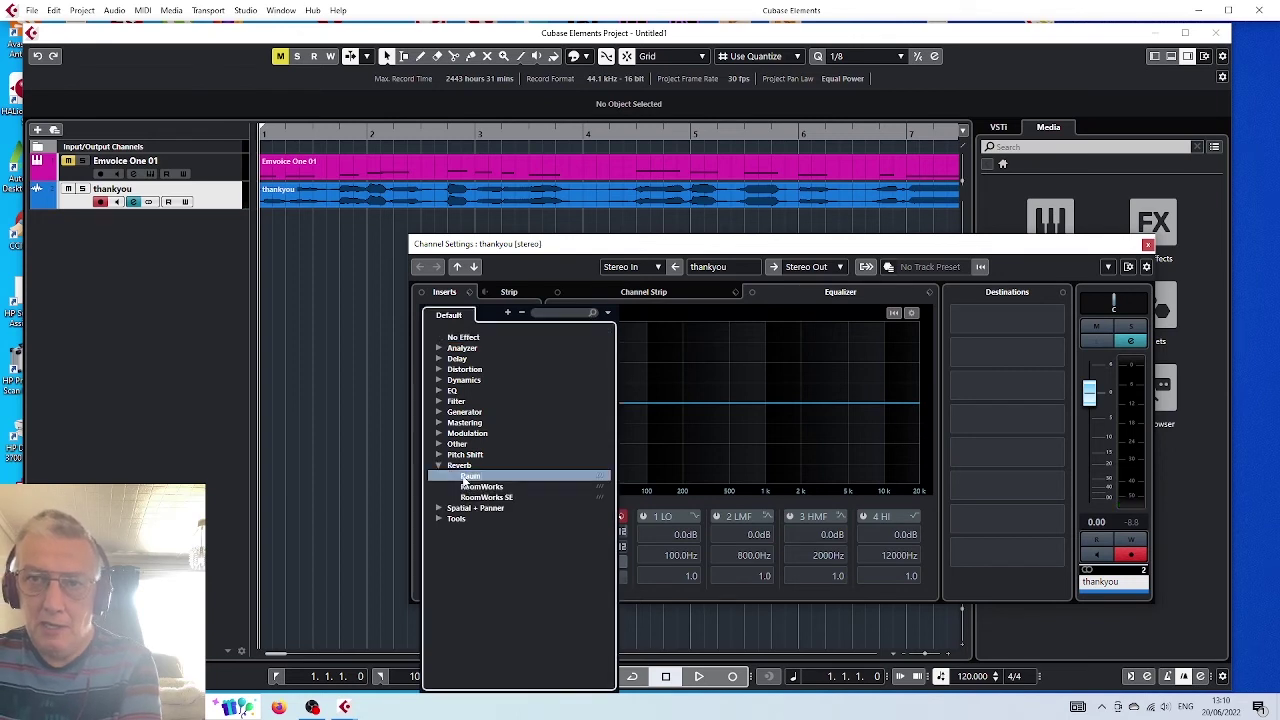
left_click(481, 487)
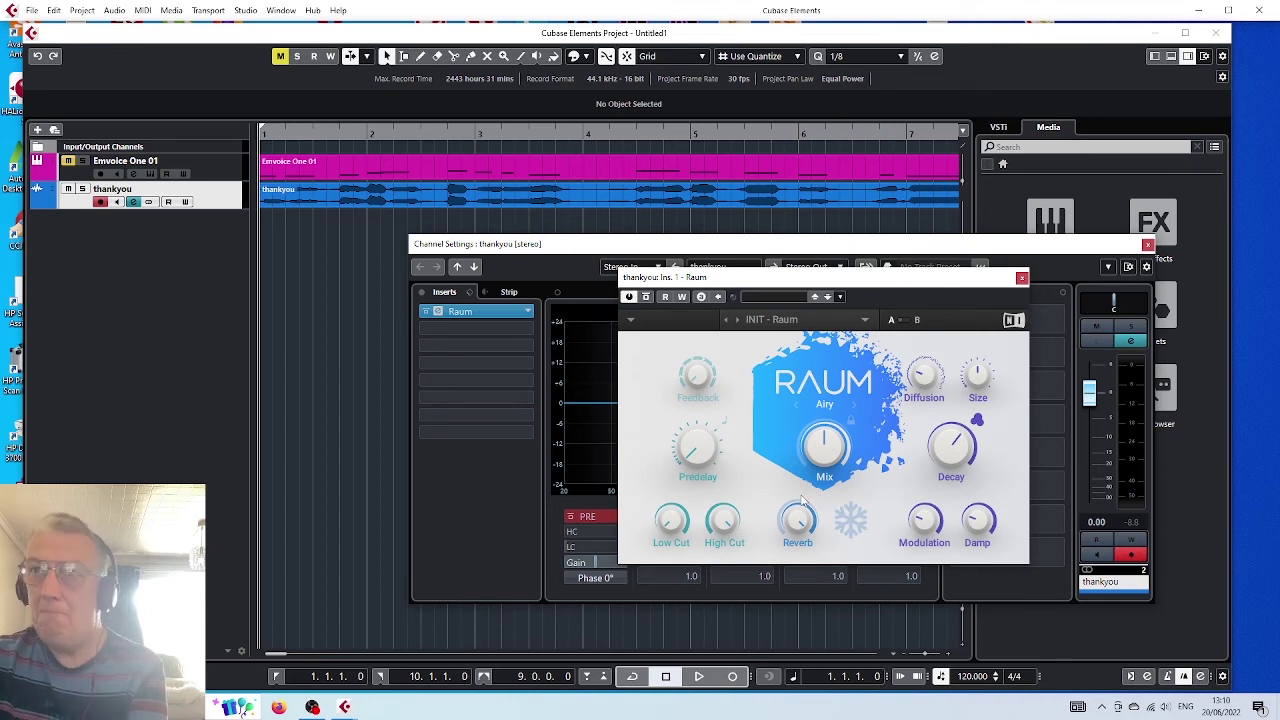
Step: Play the "thankyou" track through with the Raum reverb, close its effect and channel windows, and stop playback
left_click(703, 678)
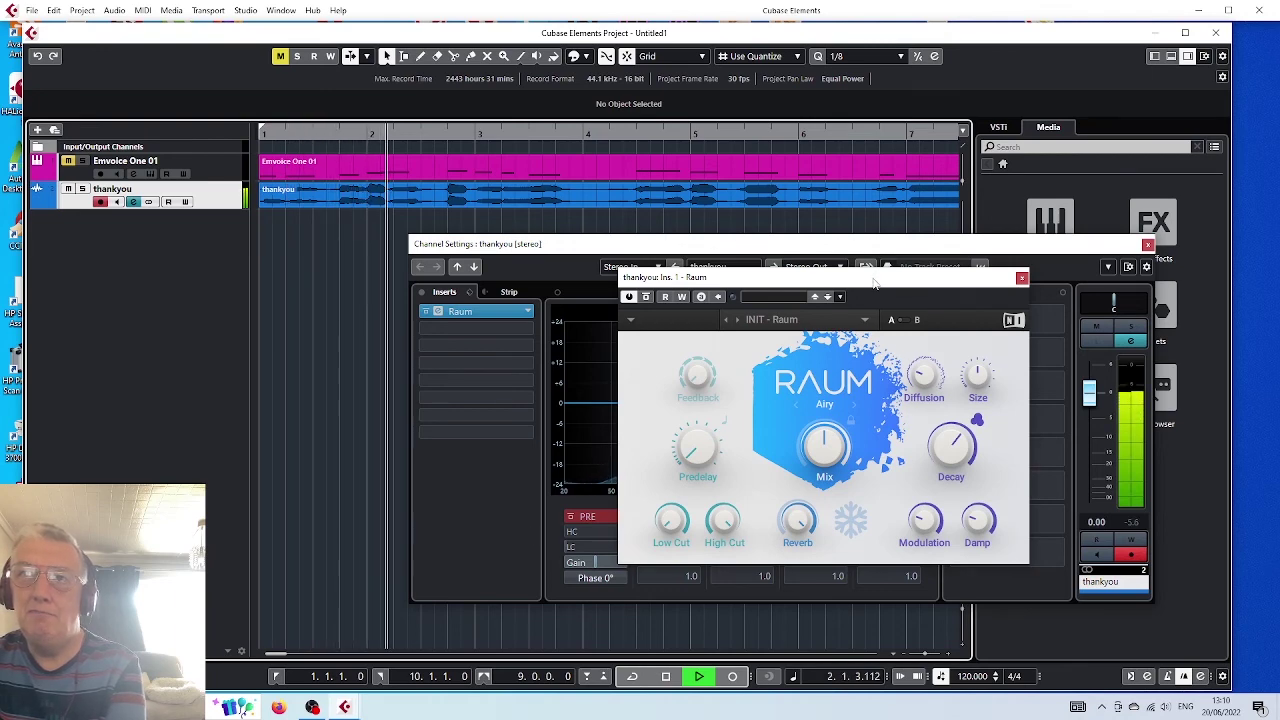
left_click_drag(876, 278, 889, 293)
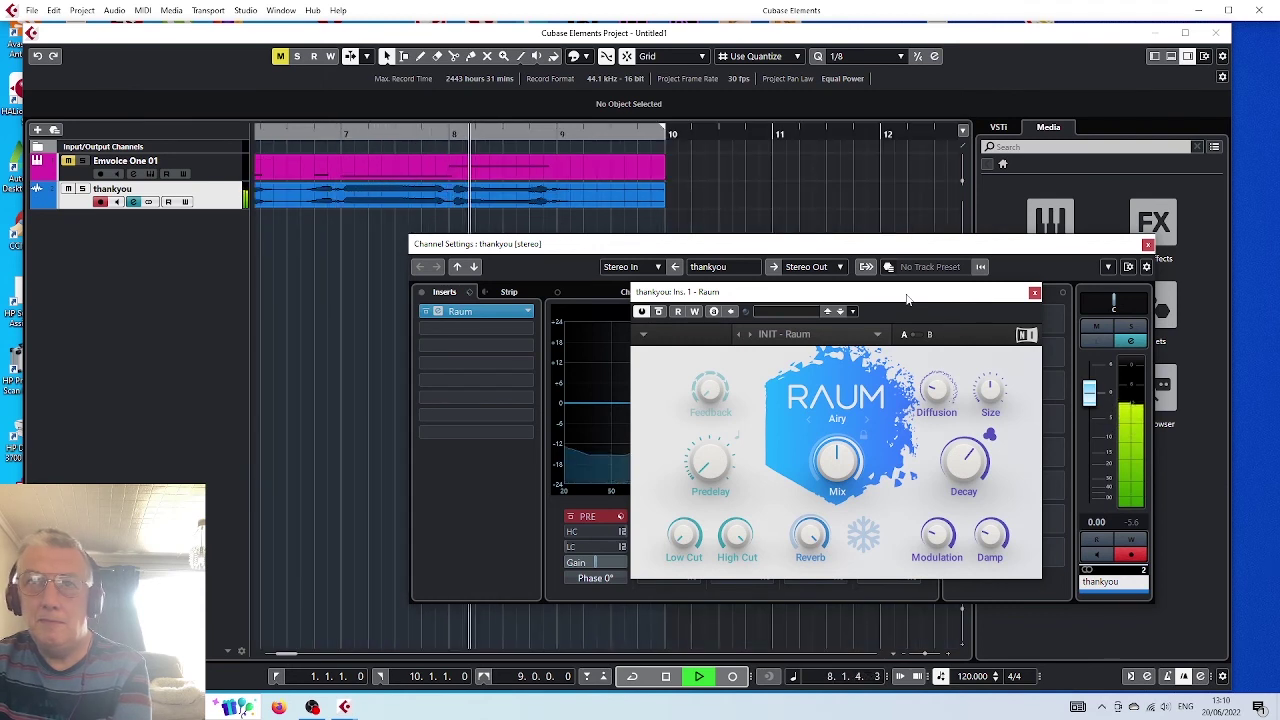
left_click(1035, 294)
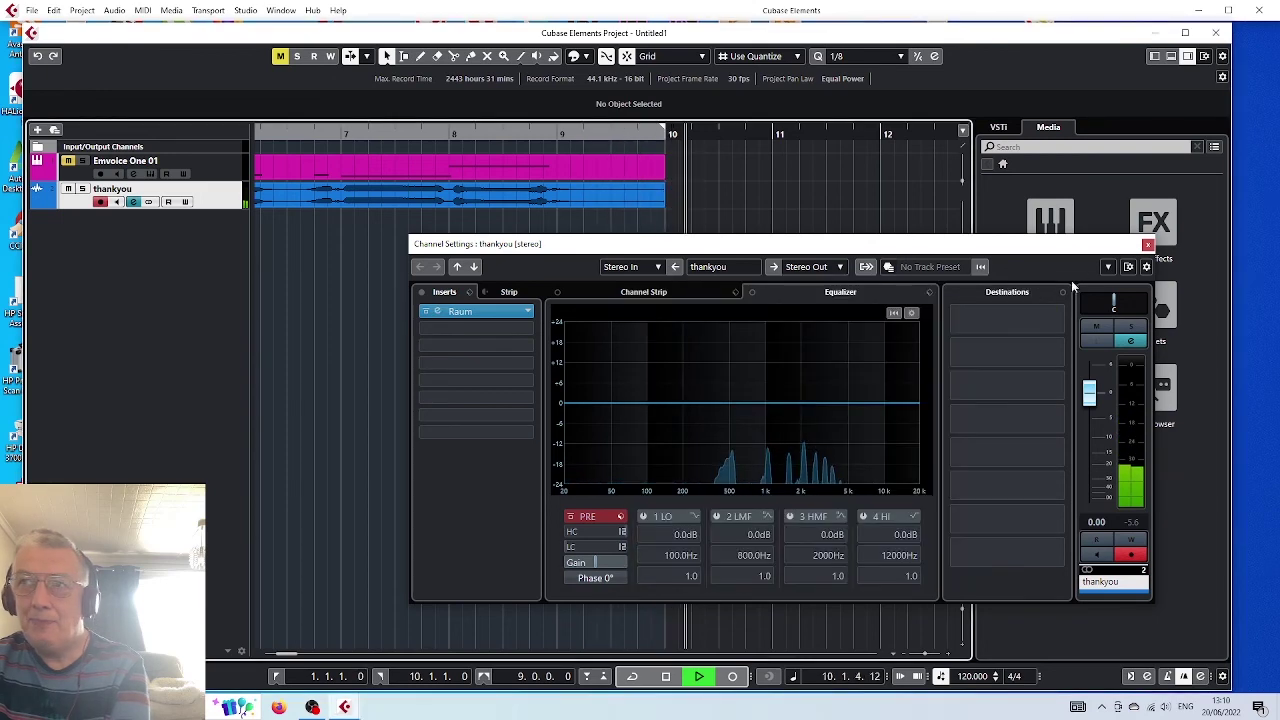
left_click(1147, 244)
left_click(665, 676)
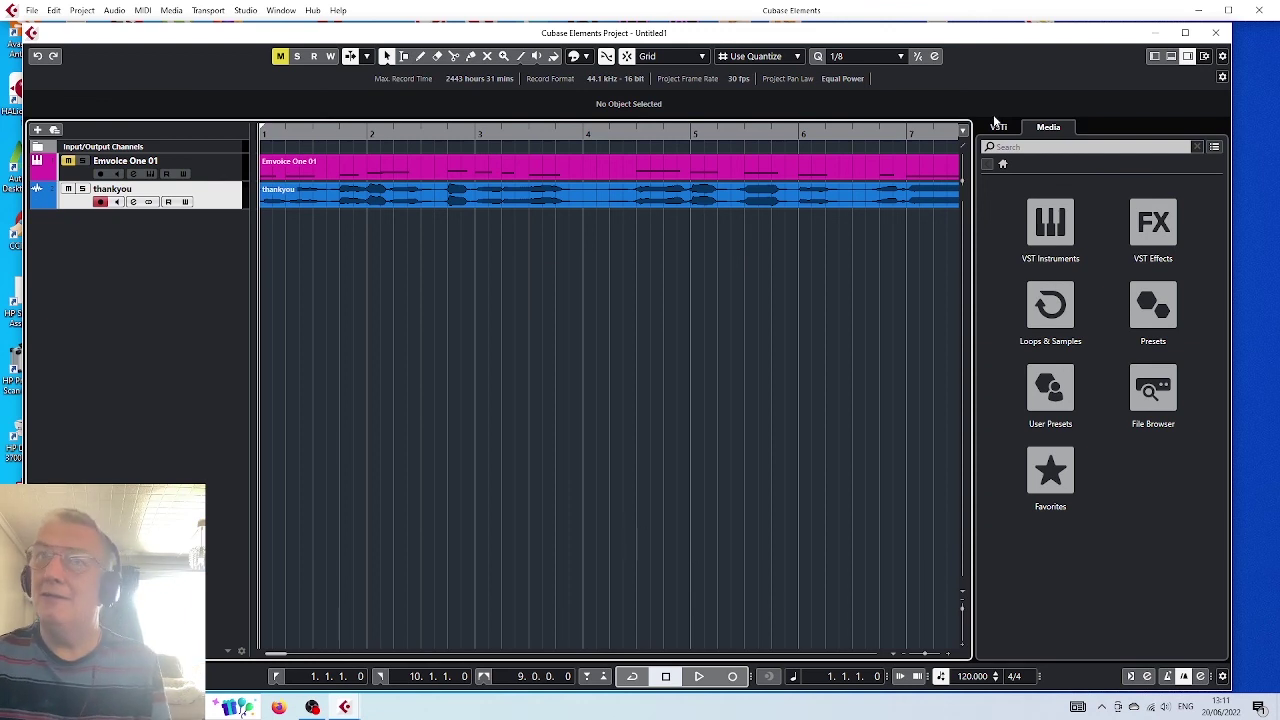
Step: Quit Cubase, deleting the files created since the last save, and switch to OBS Studio
left_click(33, 10)
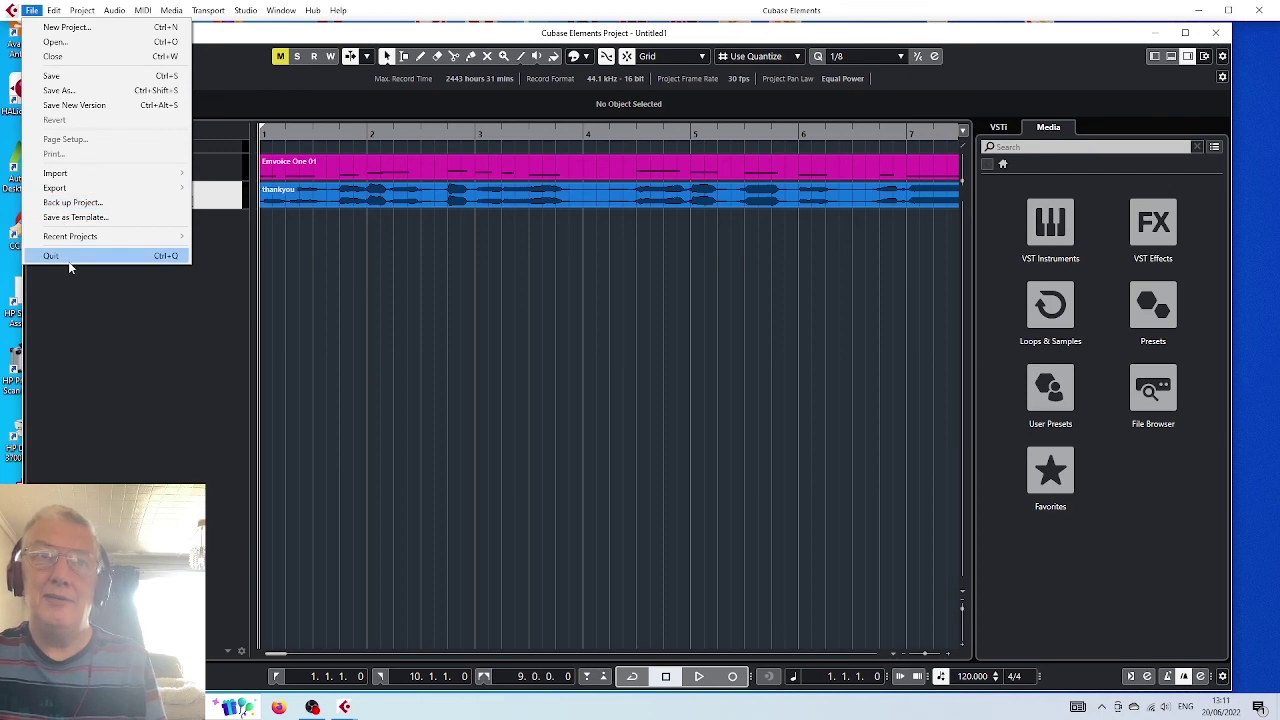
left_click(70, 258)
left_click(640, 374)
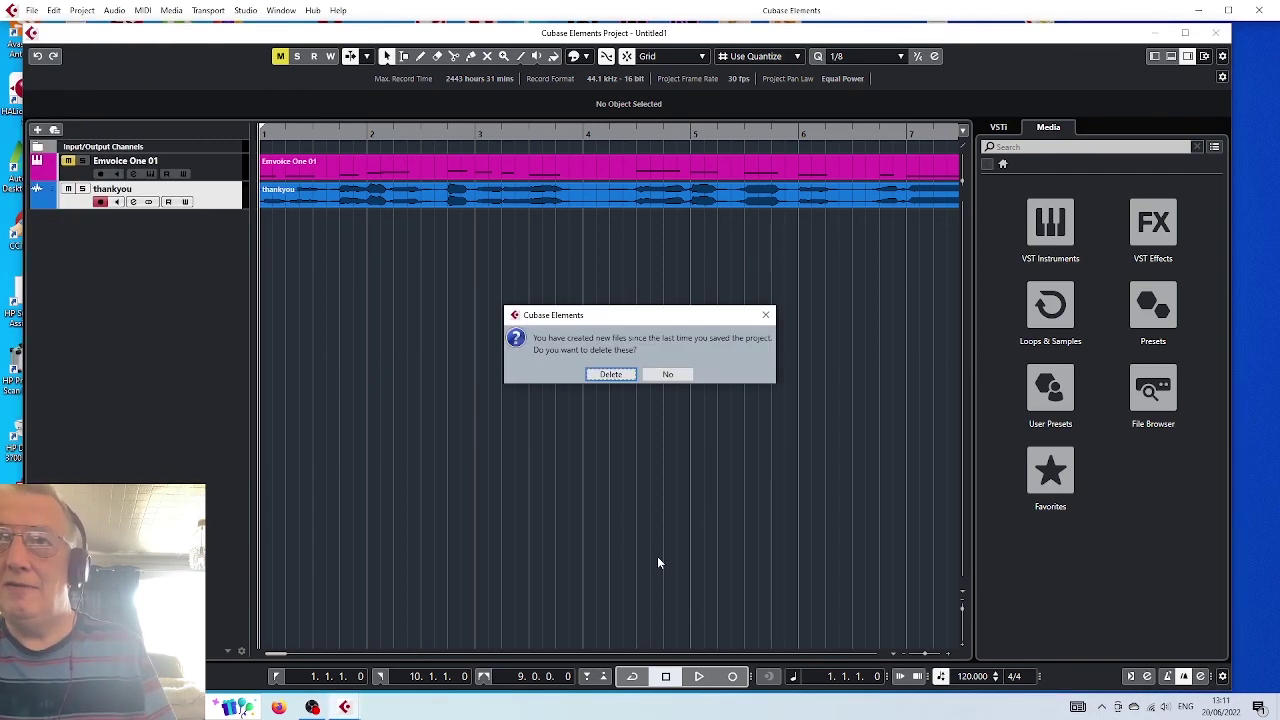
left_click(612, 376)
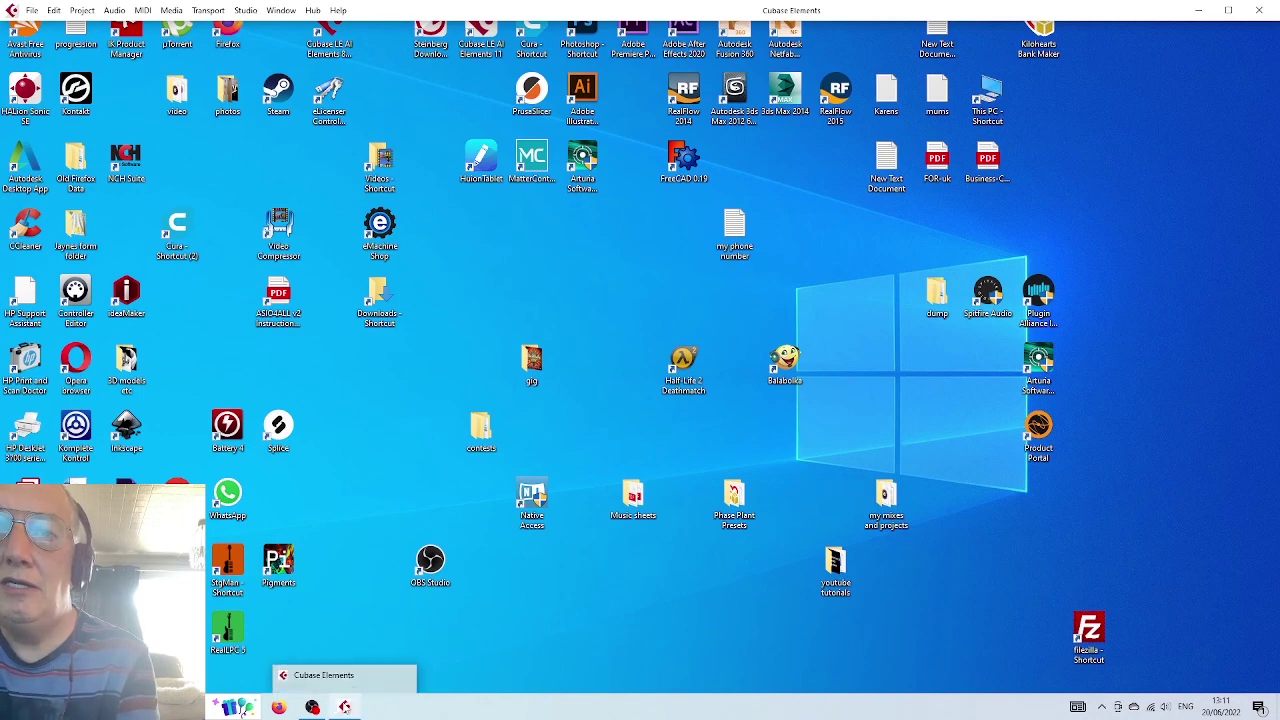
left_click(312, 707)
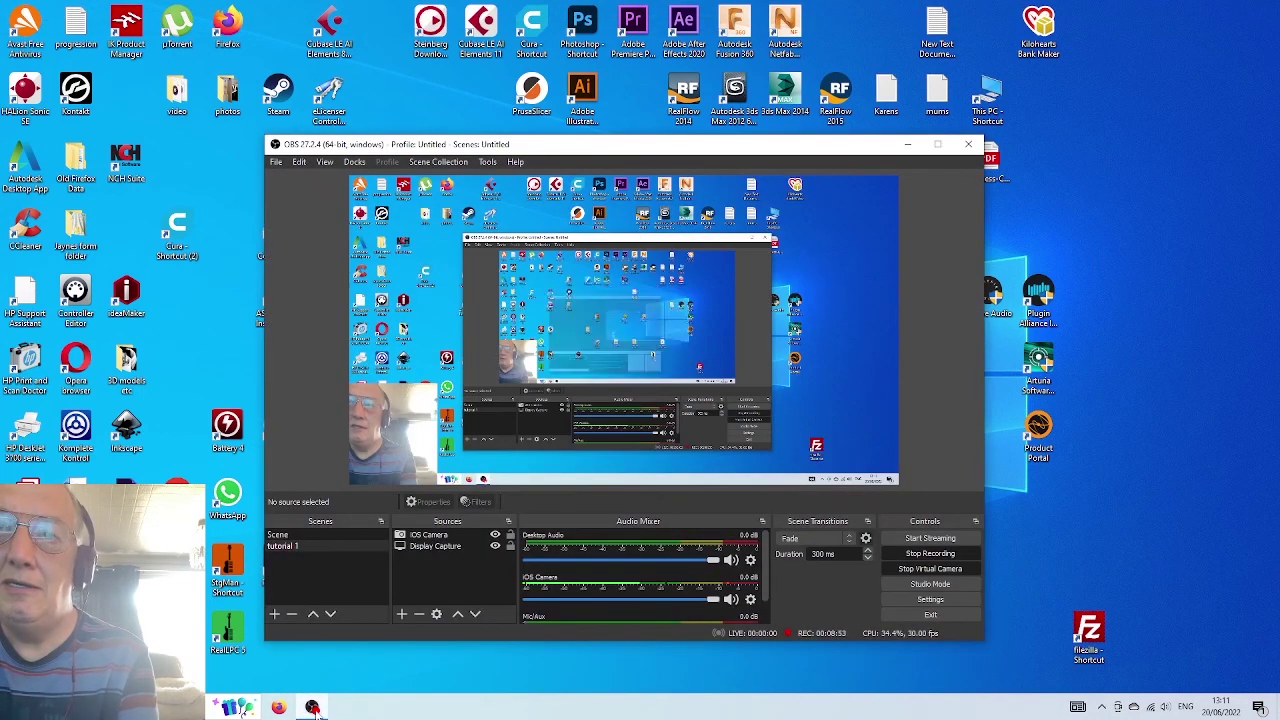